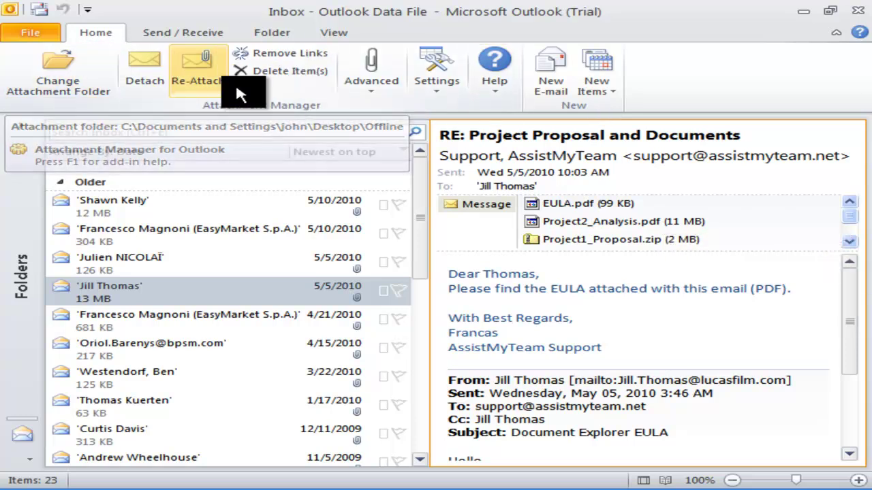
Switch to the Sent Items folder and bring up the add-in's Attachment Options.
click(20, 125)
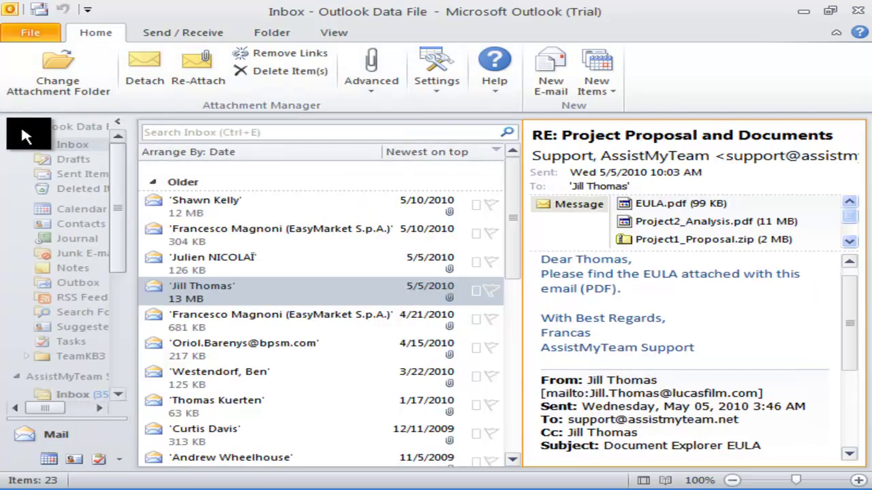
click(72, 172)
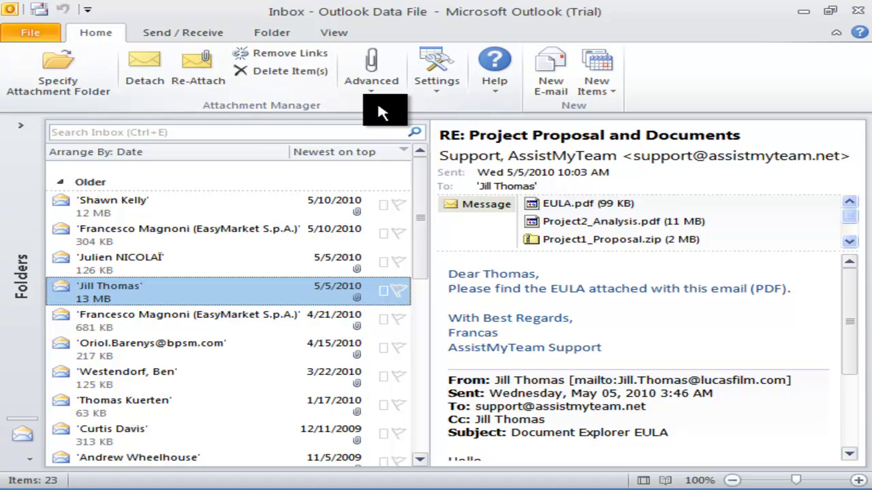
click(438, 91)
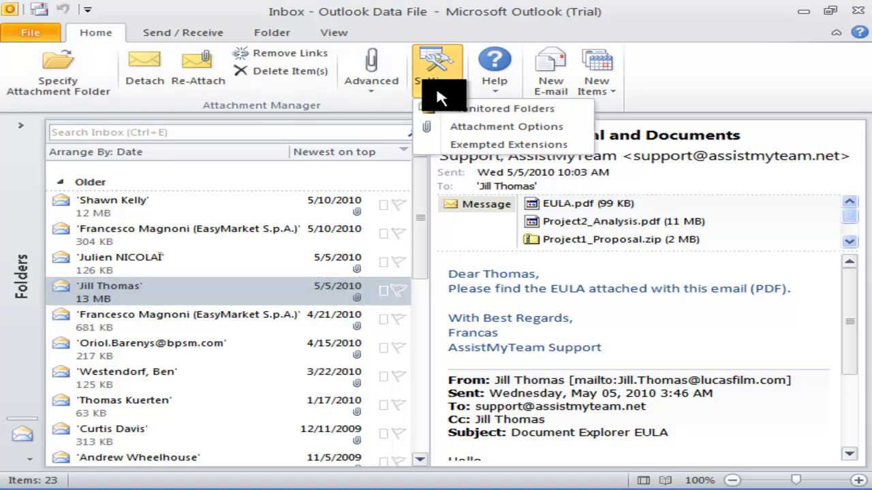
click(489, 130)
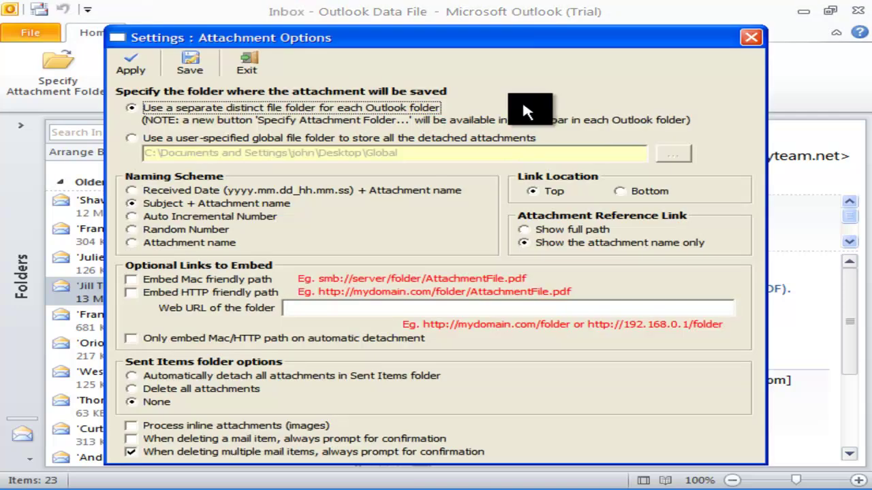
Toggle between a global folder and per-folder storage, ending on a separate folder per Outlook folder.
click(275, 137)
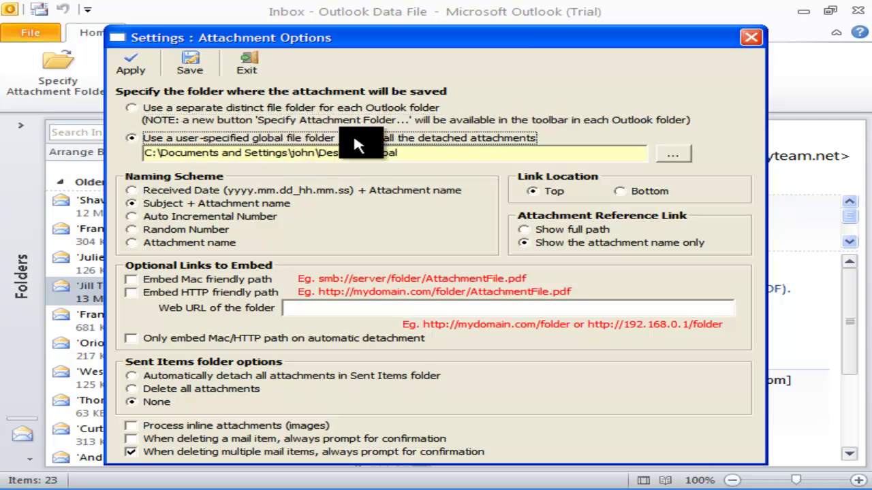
click(293, 107)
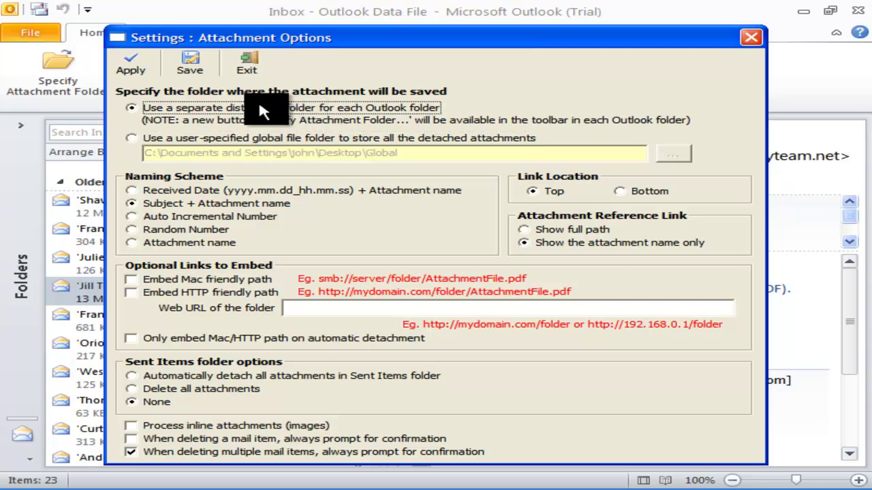
click(279, 139)
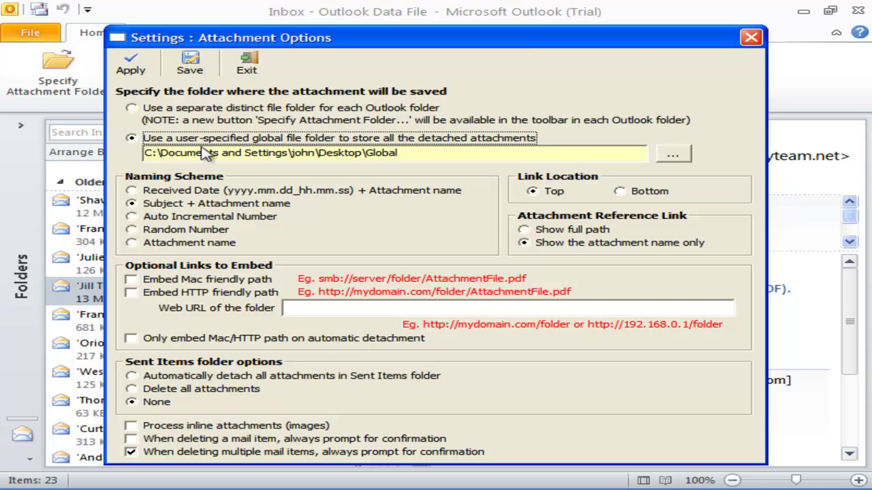
click(193, 108)
Save the attachment options, then set the Inbox's detached-attachment folder to Offline.
click(191, 63)
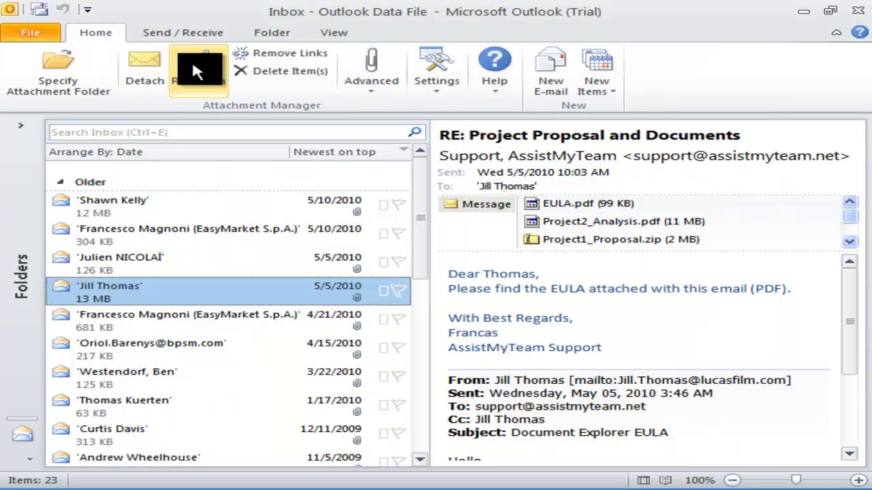
click(68, 68)
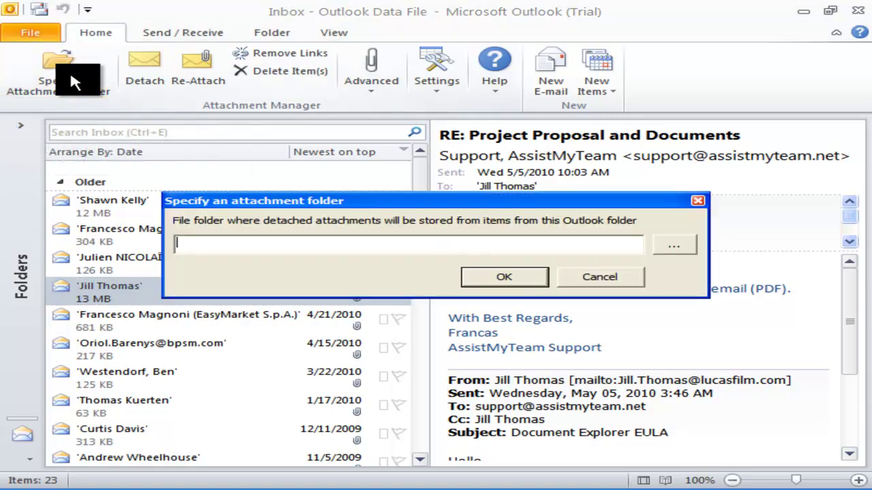
click(673, 244)
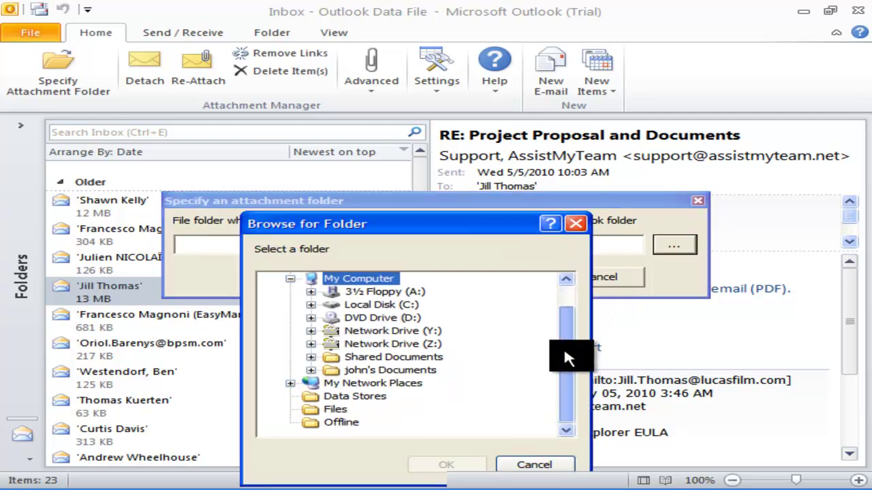
scroll(446, 428, down, 1)
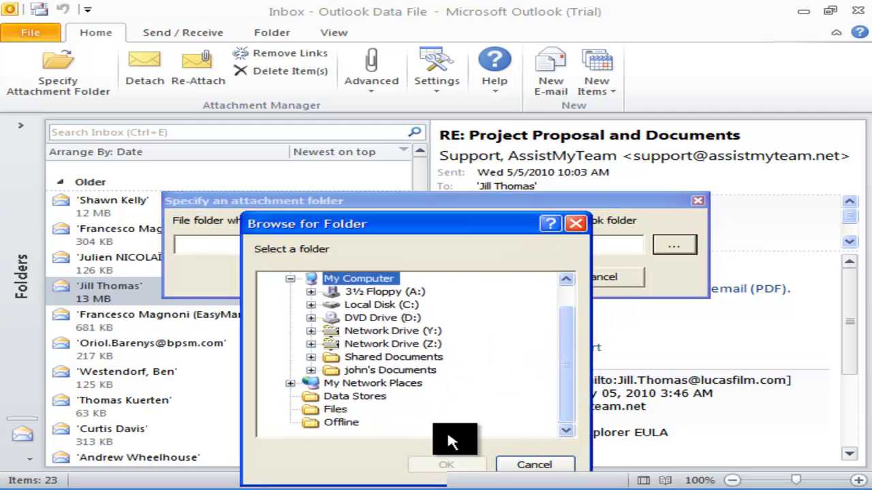
click(327, 421)
click(449, 465)
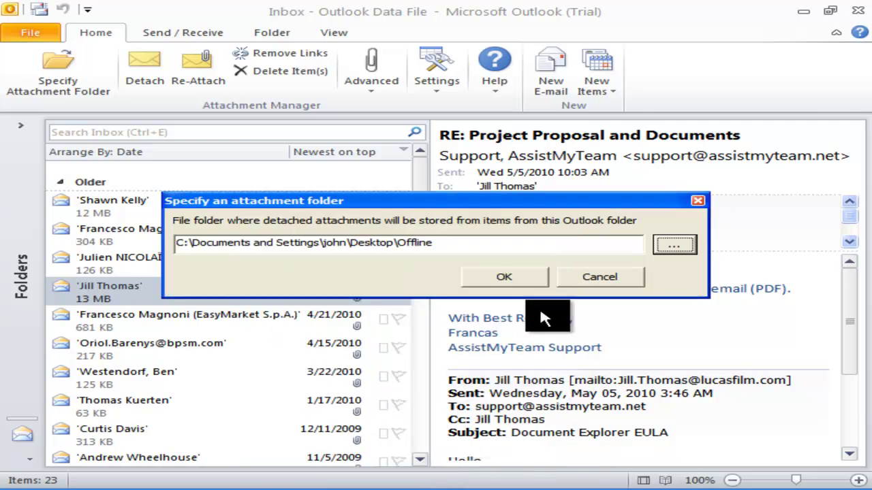
click(515, 272)
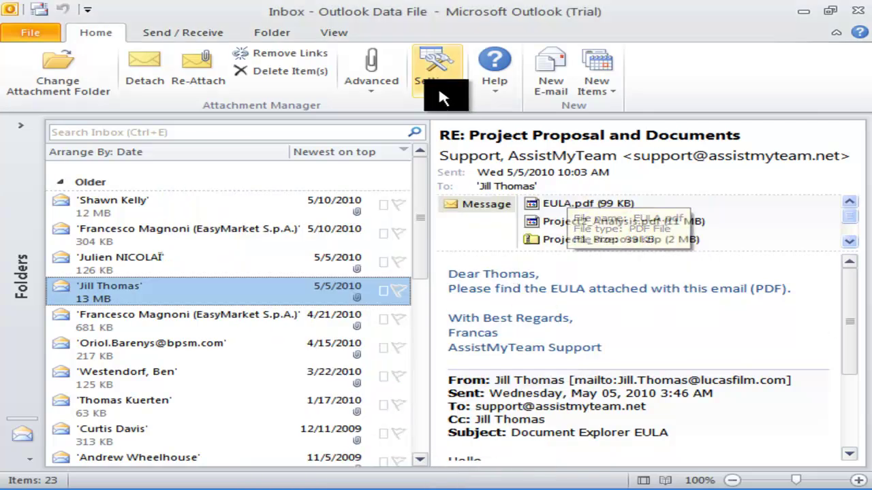
Store all detached attachments in one global Desktop\Files folder and save the options.
click(444, 92)
click(491, 126)
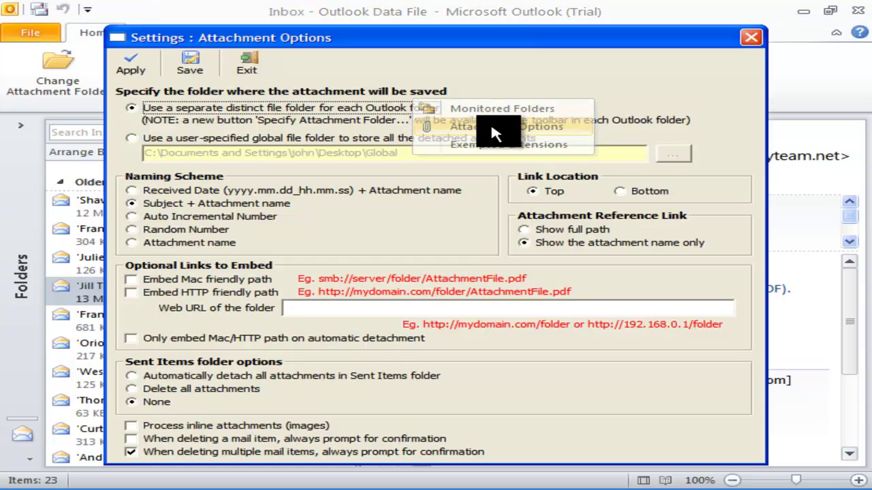
click(211, 138)
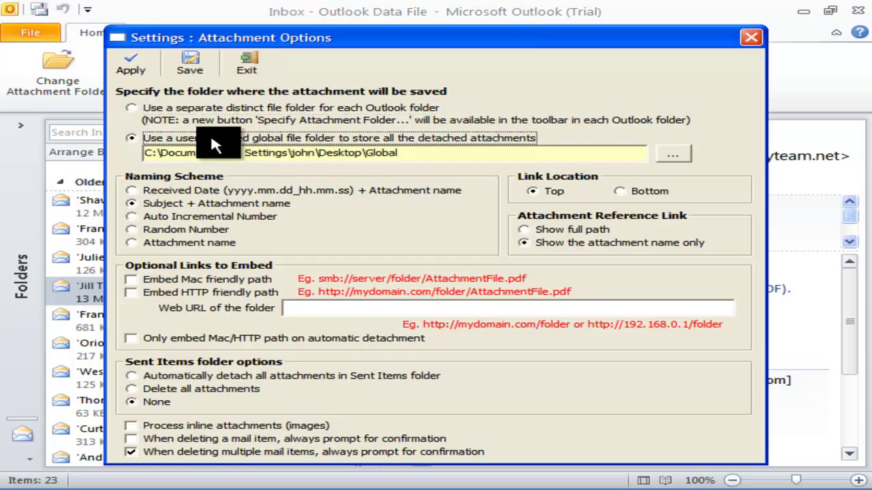
click(680, 151)
drag(509, 209, 504, 242)
click(275, 276)
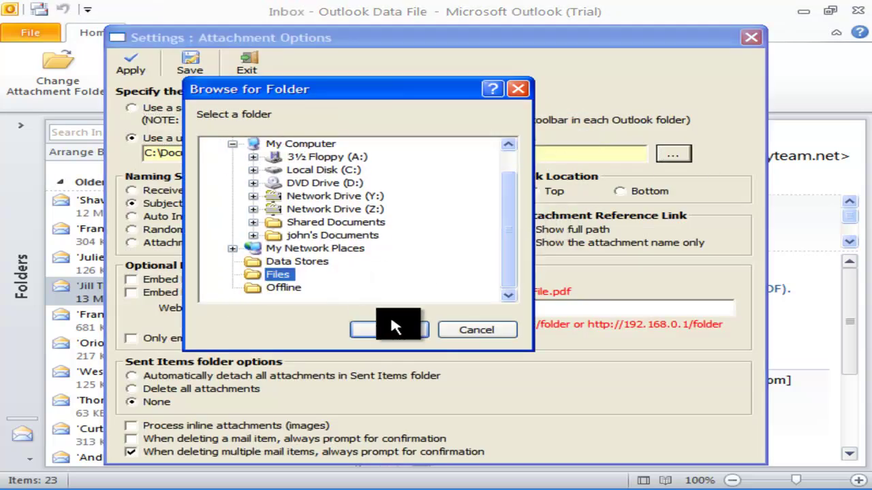
click(389, 327)
click(215, 66)
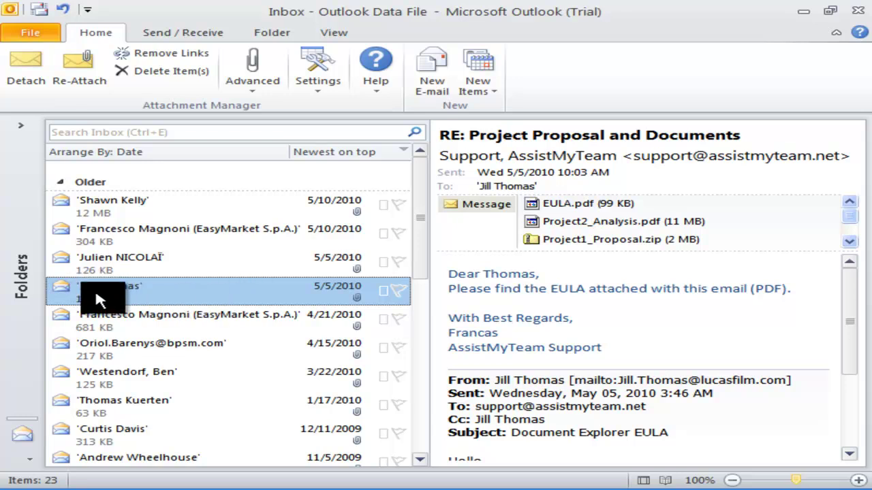
Detach the Project Proposal email's attachments and reselect it to see its five file links at 12 KB.
click(851, 230)
scroll(851, 231, up, 2)
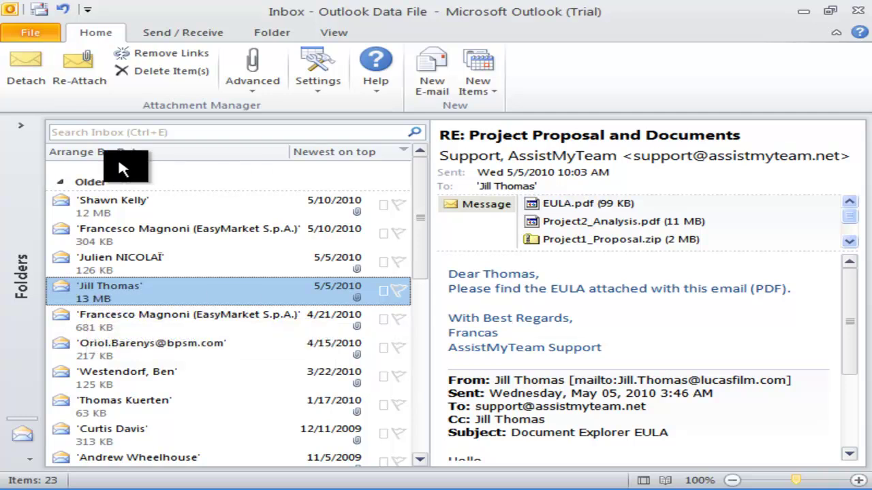
click(34, 80)
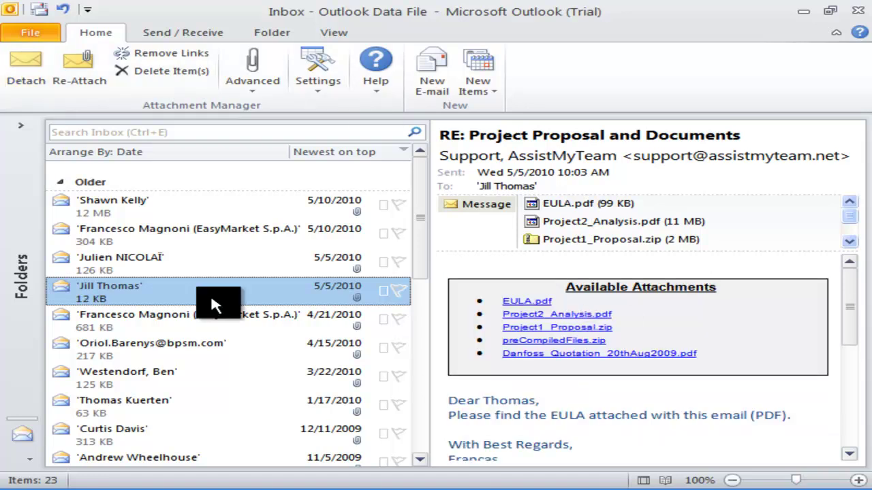
click(213, 318)
click(217, 291)
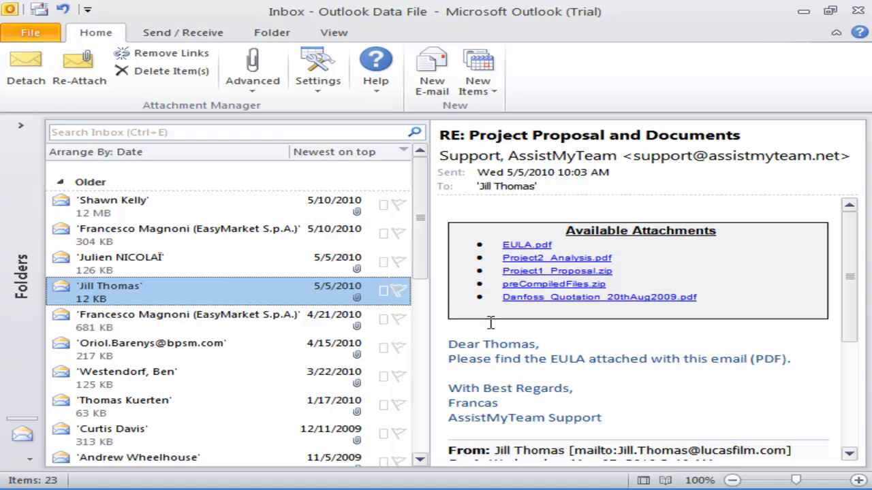
mouse_move(313, 484)
click(232, 483)
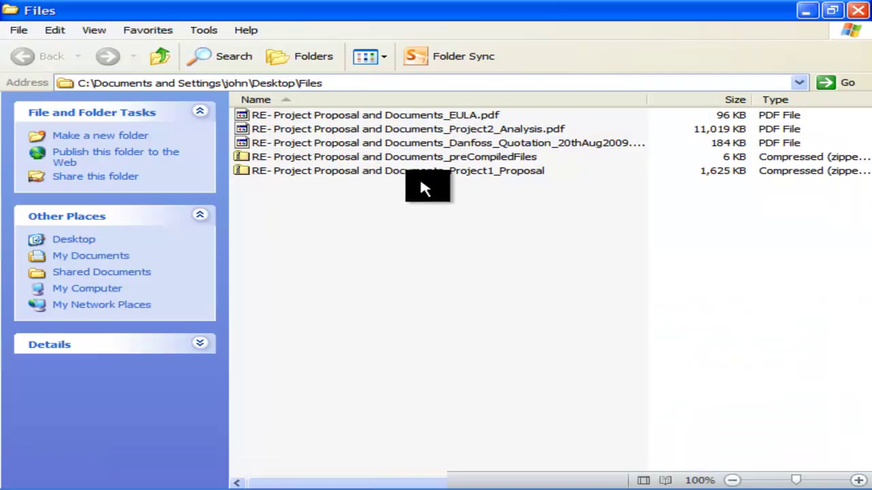
click(615, 82)
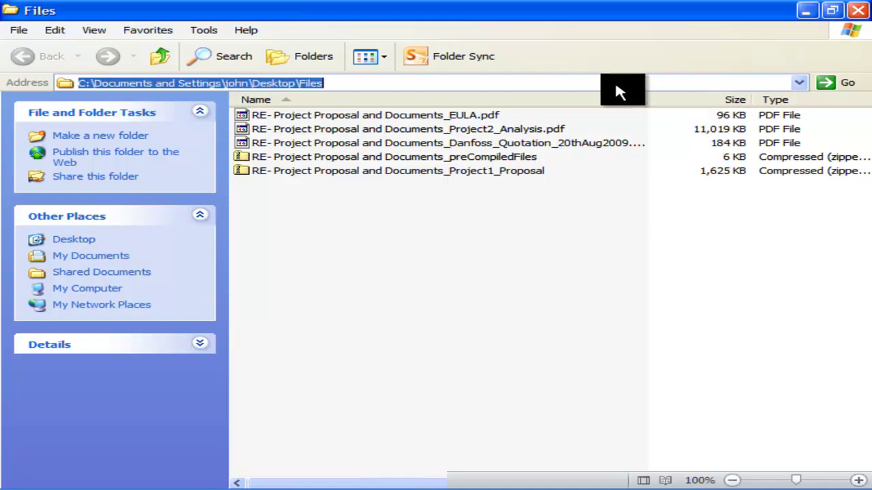
click(805, 10)
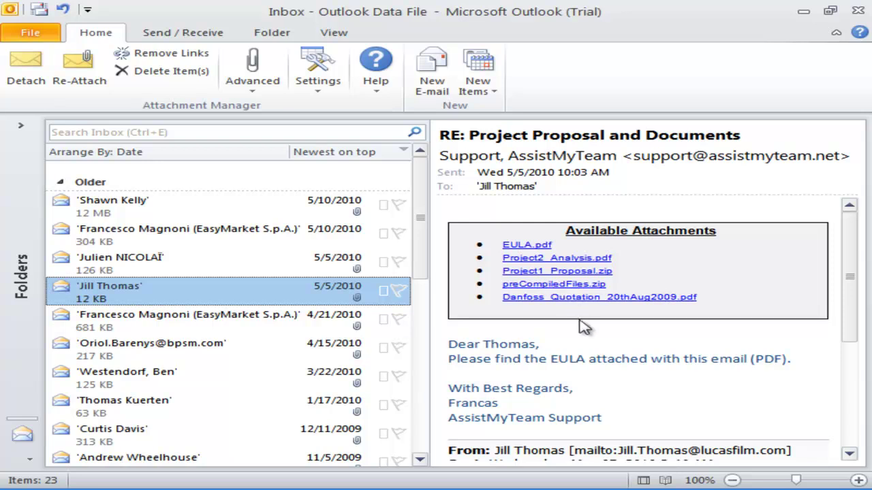
click(569, 286)
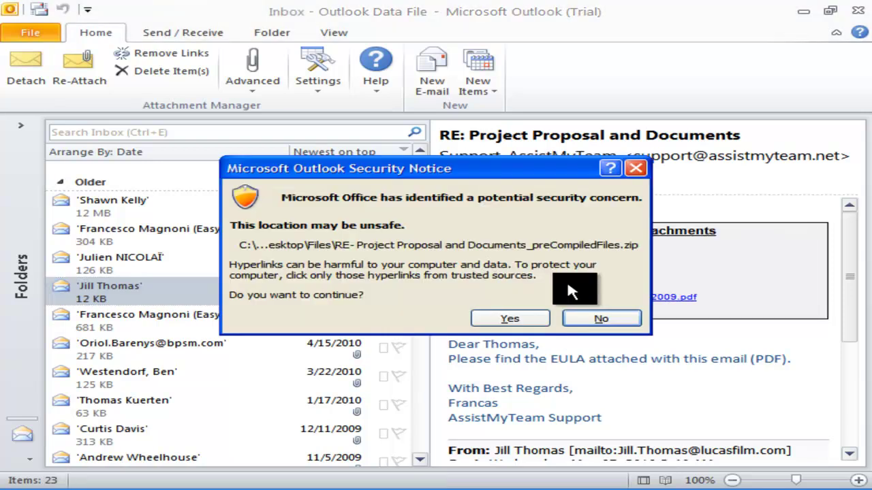
click(515, 318)
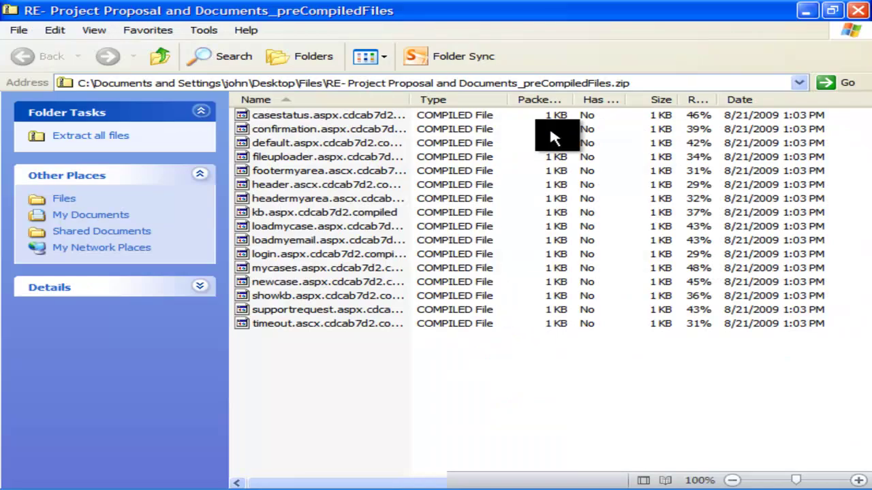
click(857, 10)
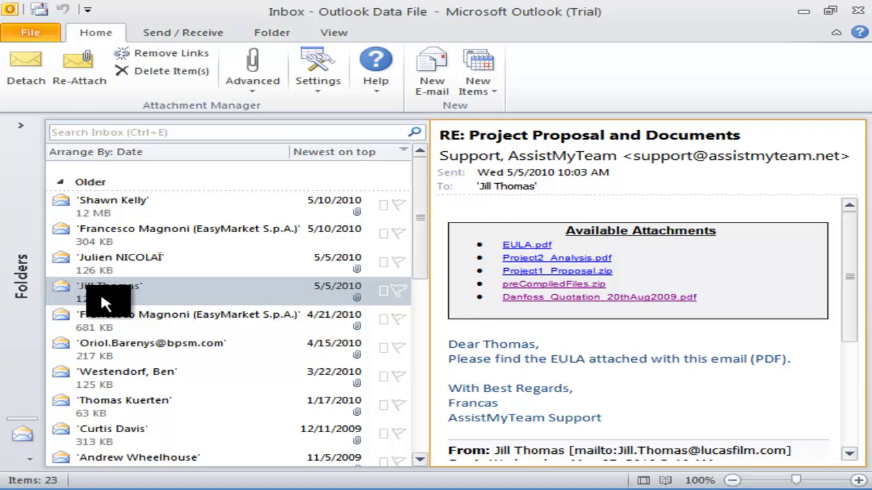
Widen the message list and detach attachments from seven messages starting at Consultancy Service Charge.
drag(429, 292, 493, 293)
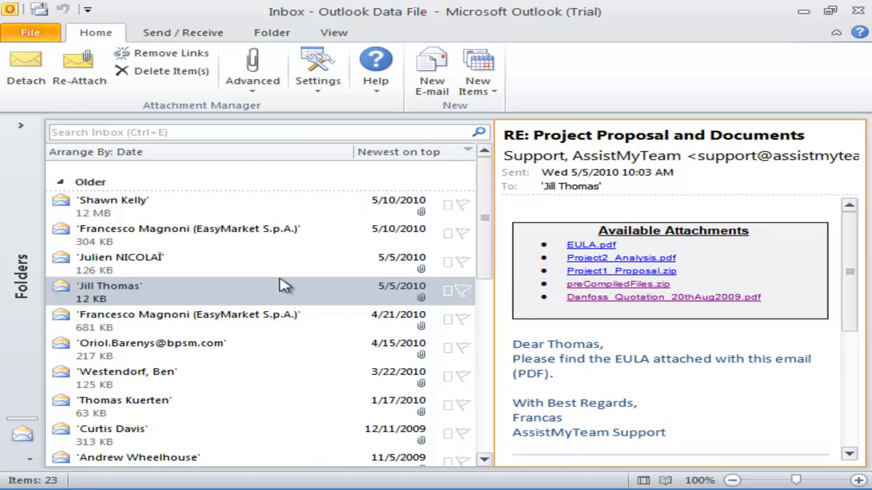
click(244, 324)
key(shift+Down)
key(shift+Down)
key(shift+Down)
key(shift+Down)
key(shift+Down)
key(shift+Down)
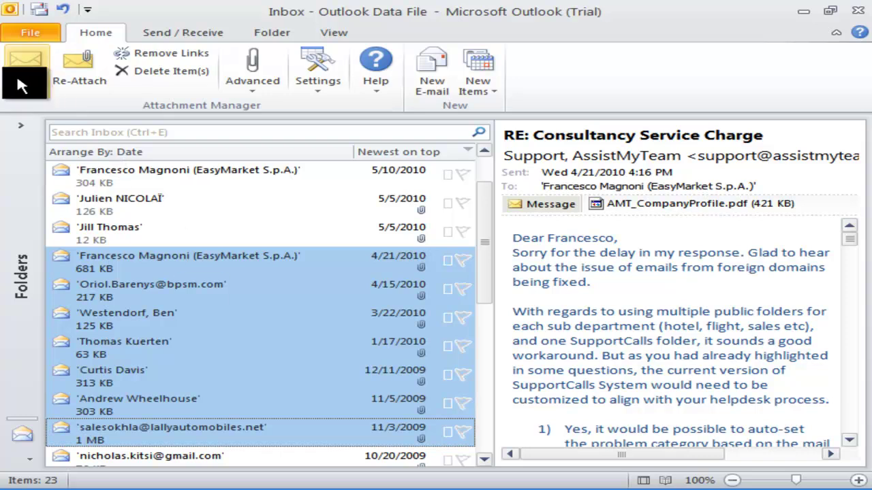
click(18, 67)
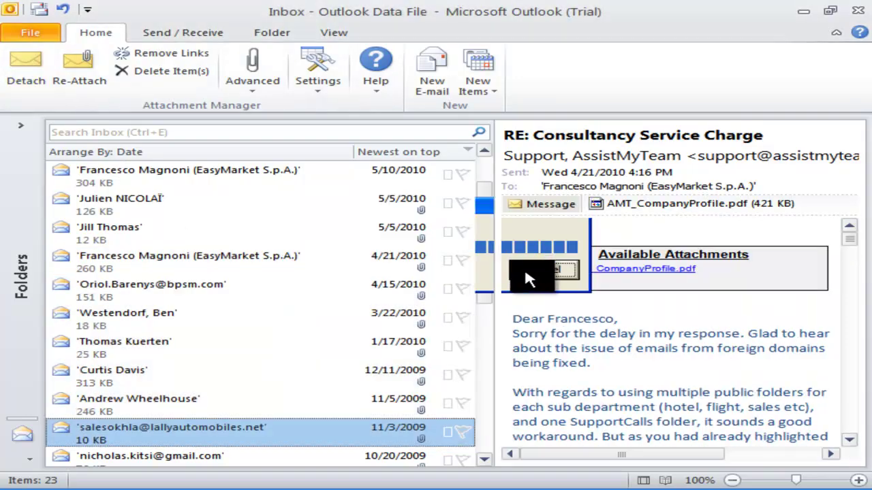
Check a few detached messages, then run Advanced > Detach All on every Inbox message.
click(252, 347)
click(249, 375)
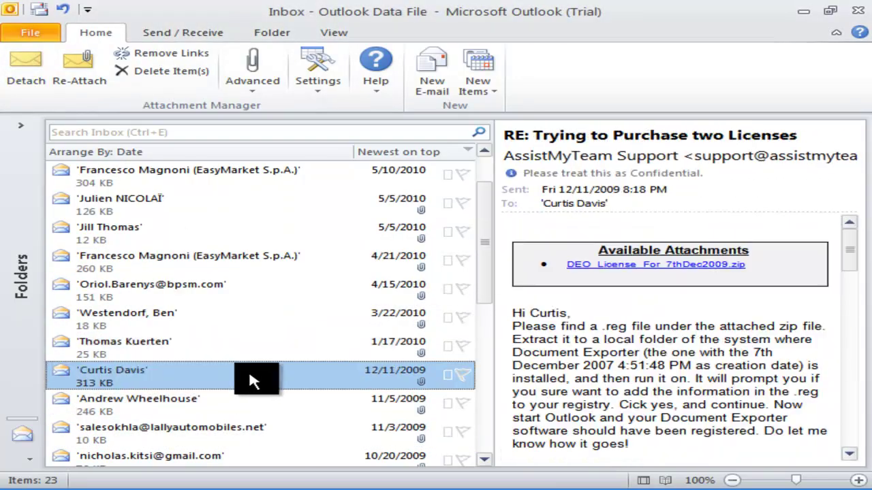
scroll(259, 300, up, 1)
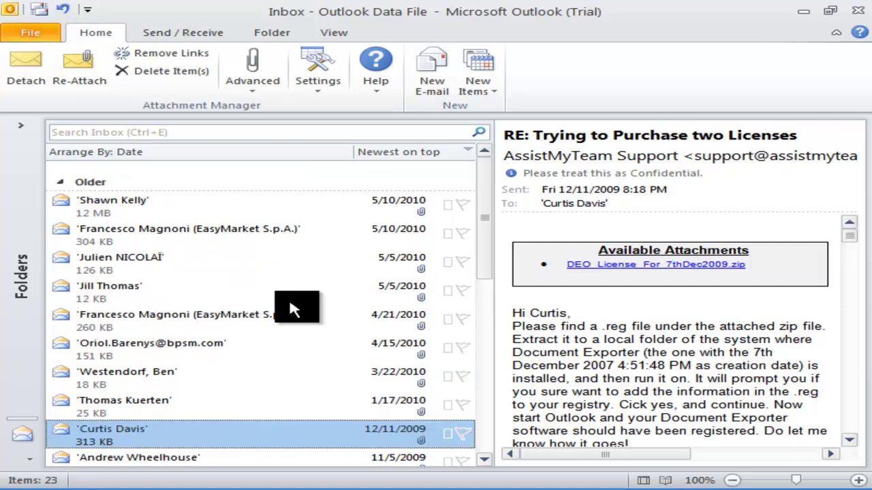
click(292, 318)
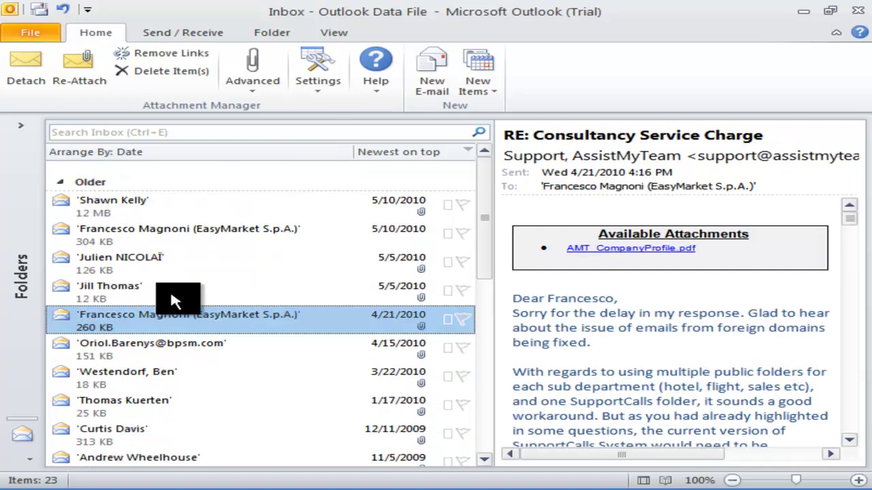
scroll(196, 322, down, 4)
scroll(195, 328, up, 4)
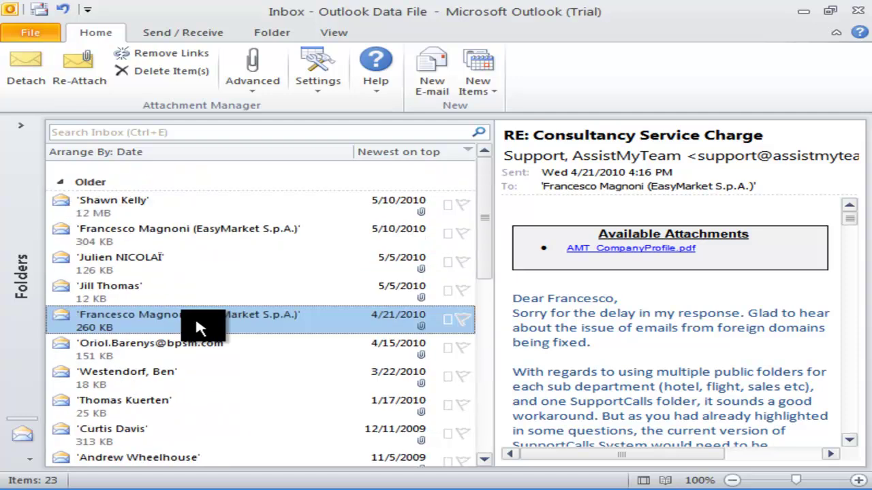
click(252, 78)
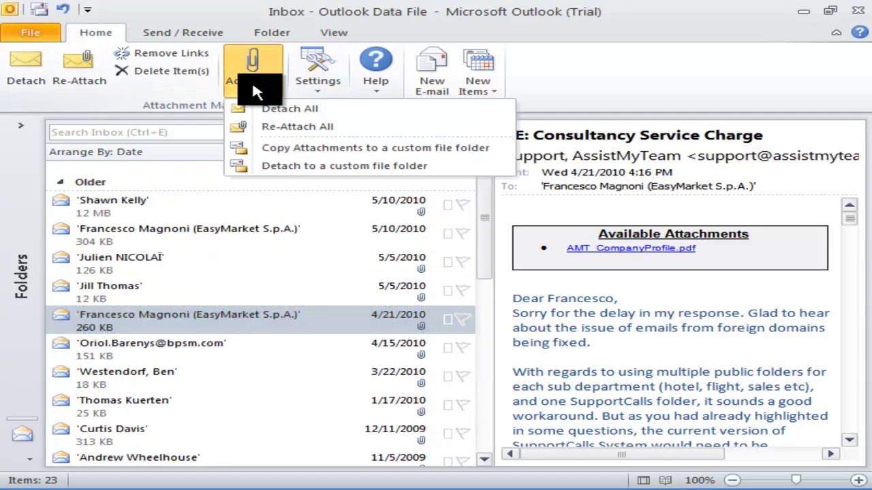
click(289, 114)
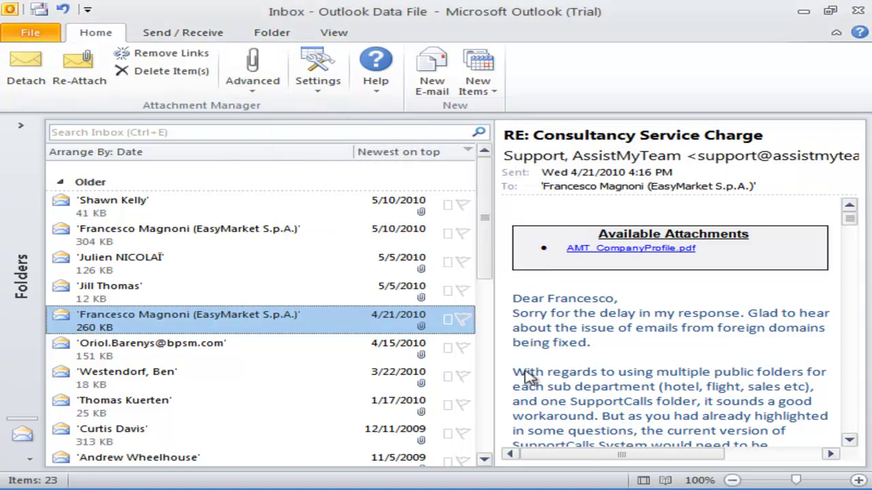
Review SupportCalls - Standard, CWS stopped working and other detached messages, ending on Project Proposal and Documents.
click(246, 380)
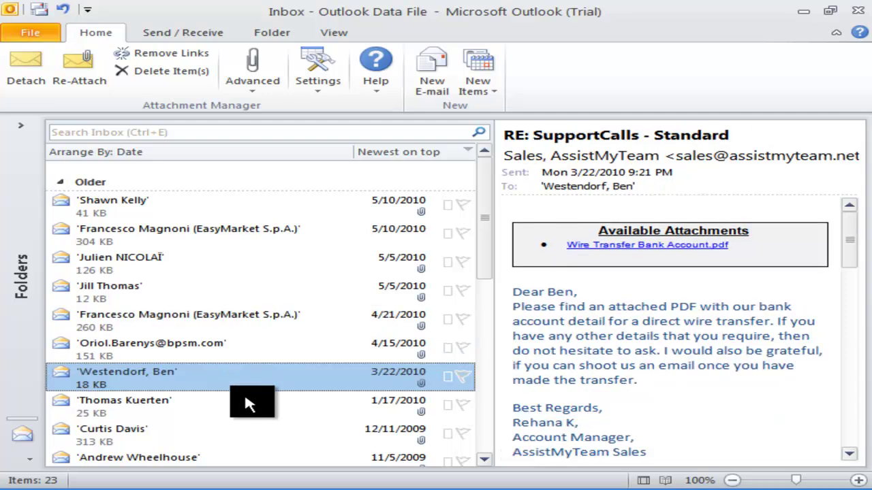
scroll(246, 391, down, 5)
click(245, 386)
click(247, 350)
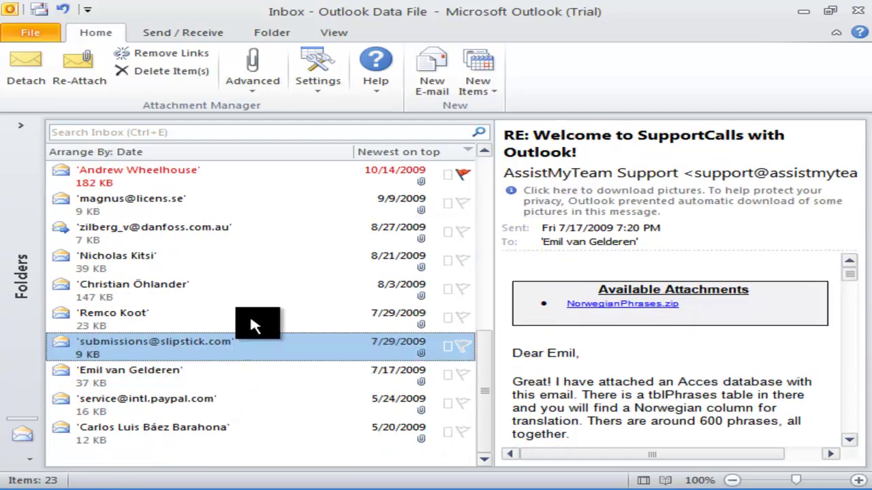
click(250, 294)
scroll(254, 304, up, 5)
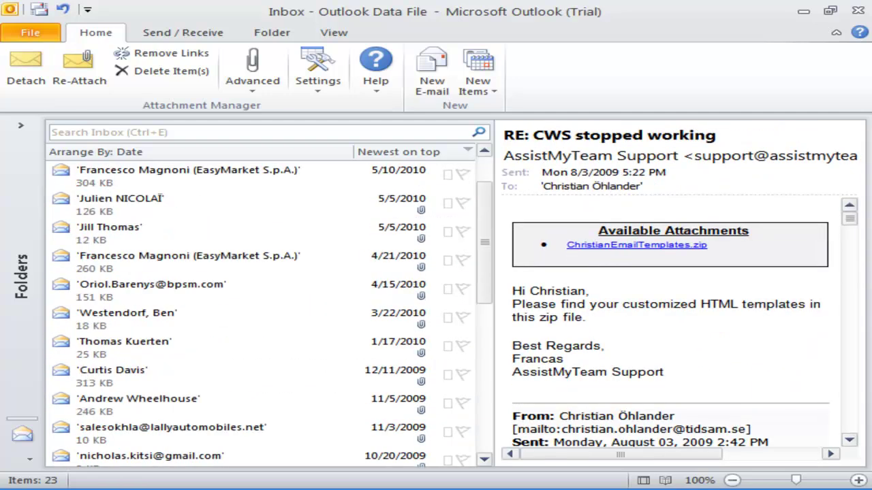
click(159, 273)
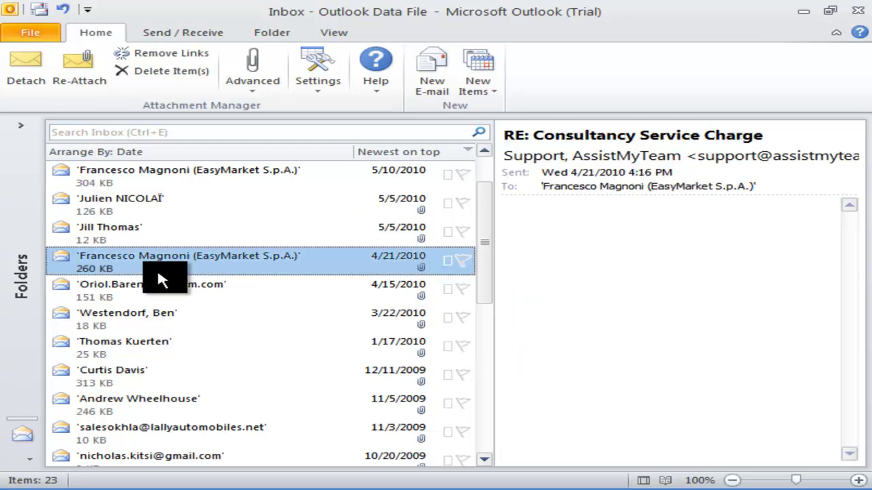
scroll(185, 286, up, 1)
click(187, 297)
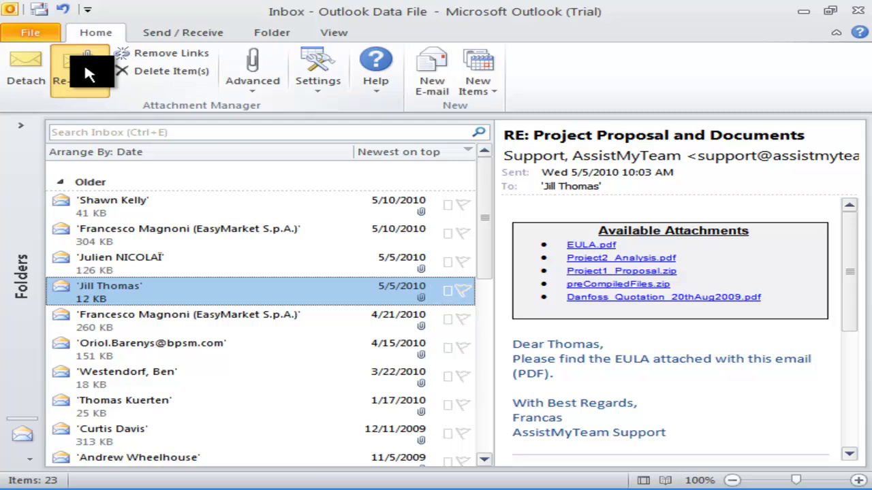
Re-attach the original files to the Project Proposal and Documents message, restoring it to 13 MB.
click(87, 73)
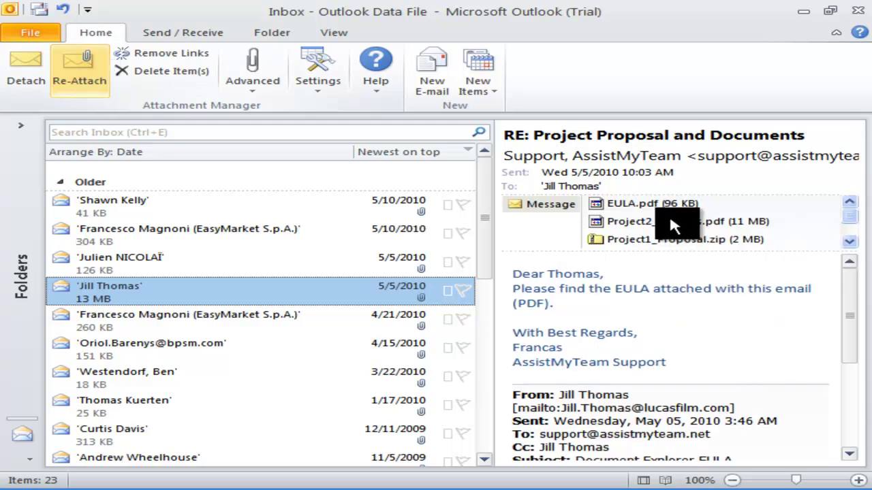
scroll(851, 230, down, 2)
scroll(854, 221, up, 2)
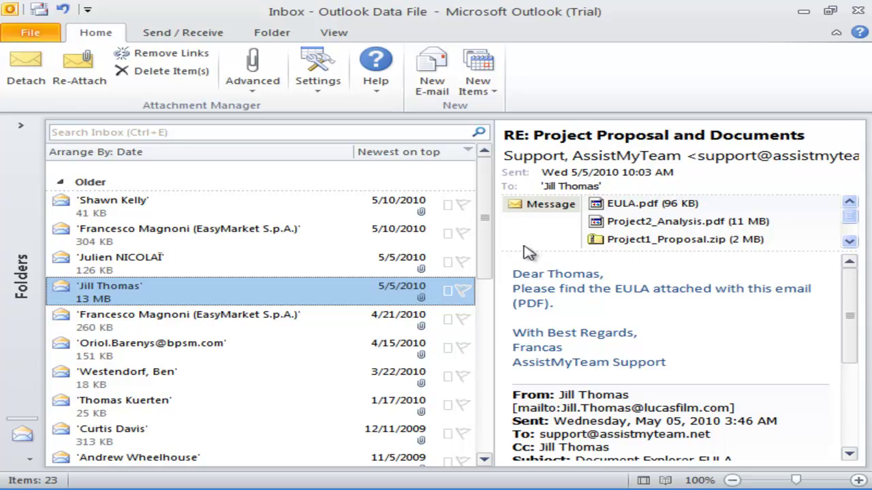
Detach the Project Proposal message again to 12 KB and start a reply quoting its attachment links.
click(32, 58)
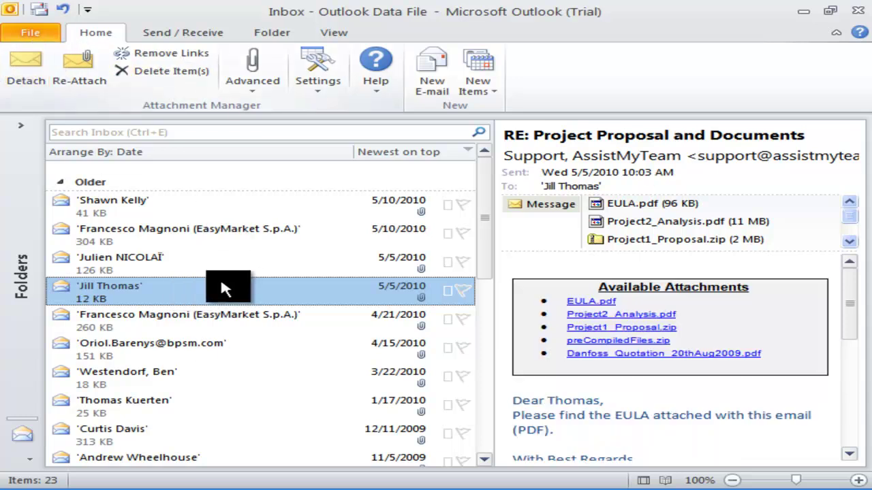
right_click(208, 282)
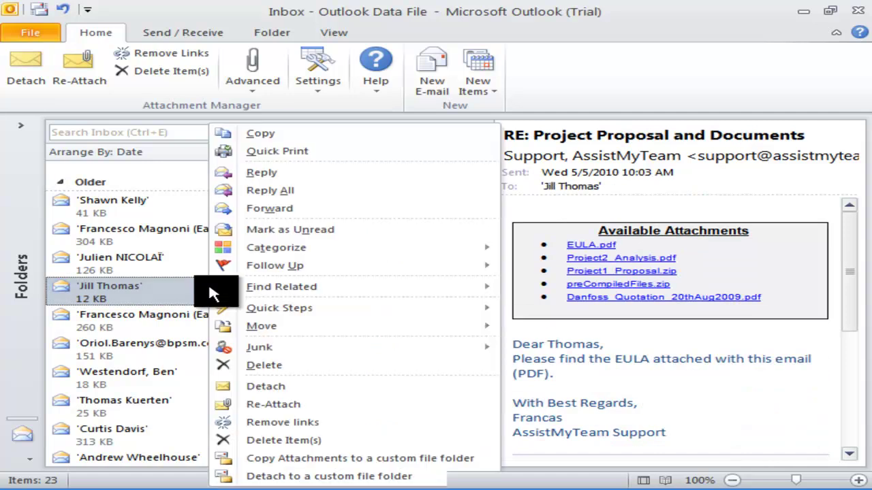
click(274, 171)
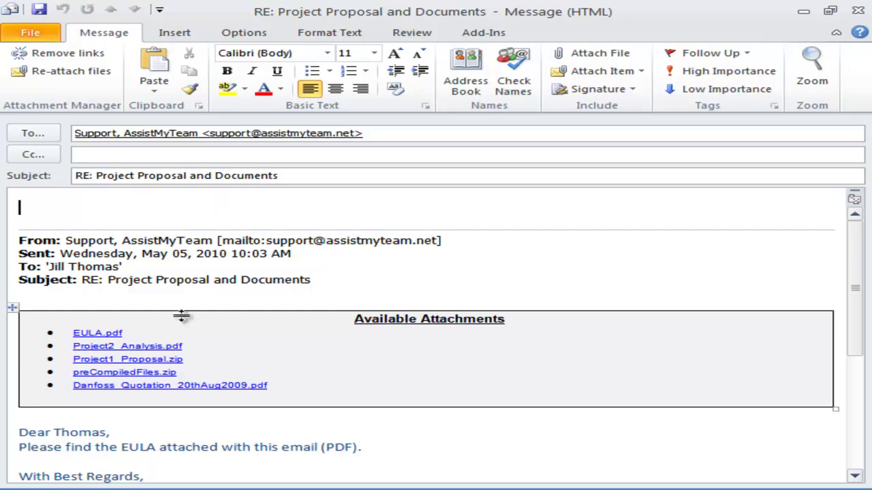
Remove the link table, write 'Hi, The project is ongoing.', and re-attach the five original files.
click(61, 55)
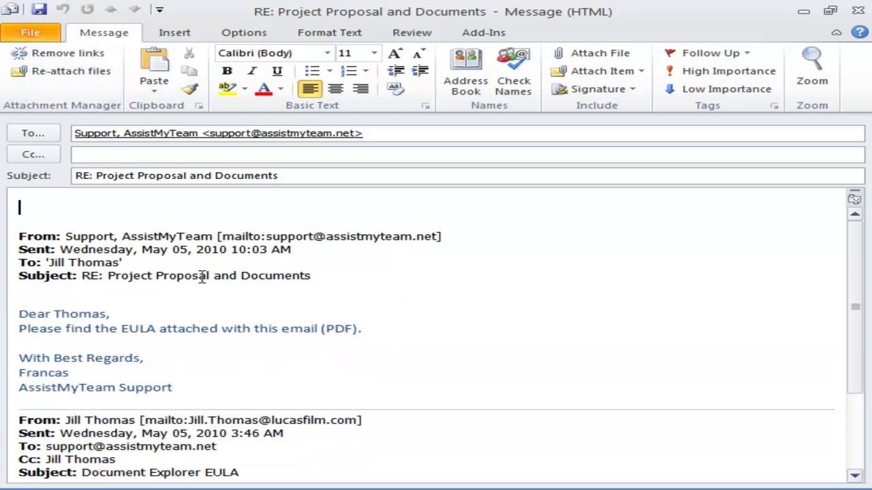
text(Hi,)
key(Return)
text(The project is ongoing.)
key(Return)
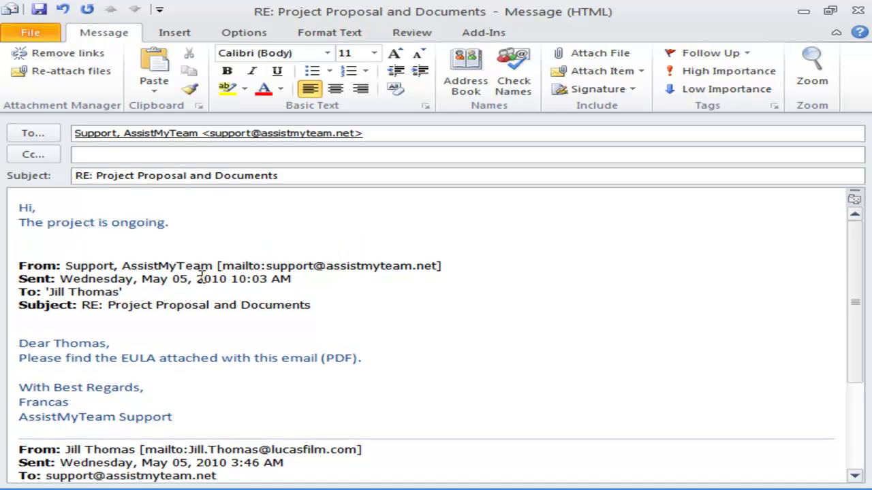
key(Return)
key(Return)
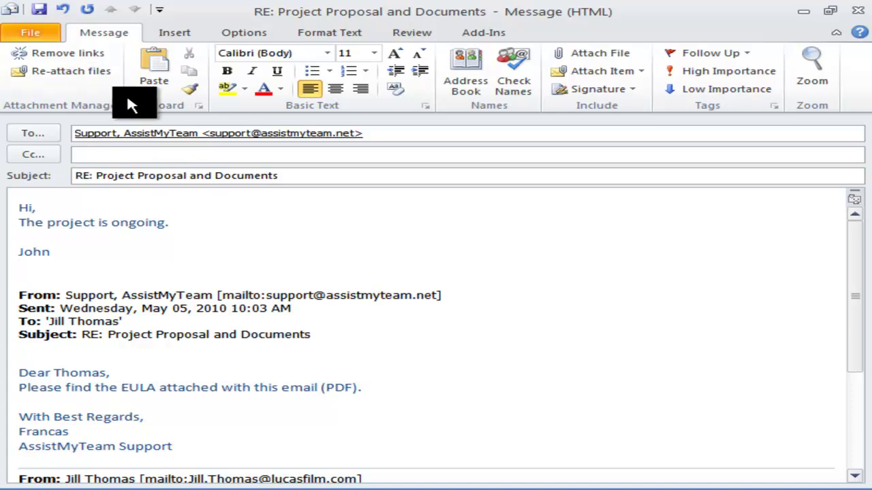
click(84, 74)
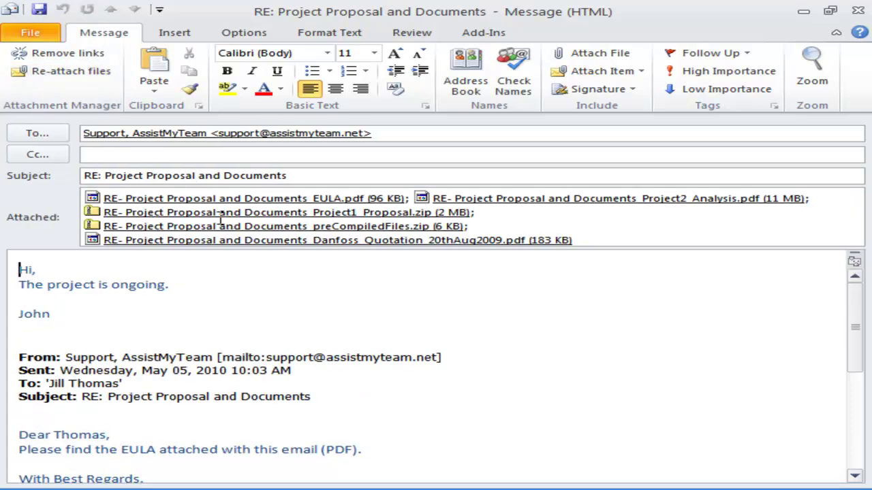
Close the reply and save the Inspection and Audit Process message's attachments to the Offline folder.
click(857, 11)
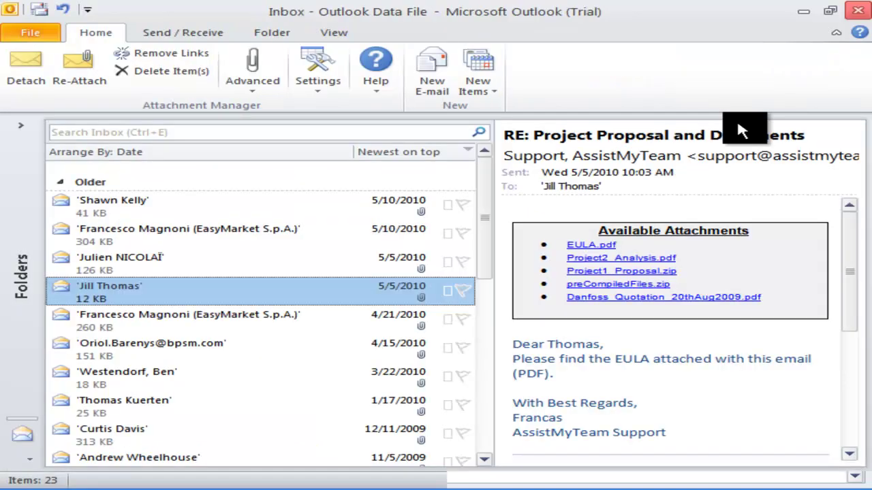
click(272, 207)
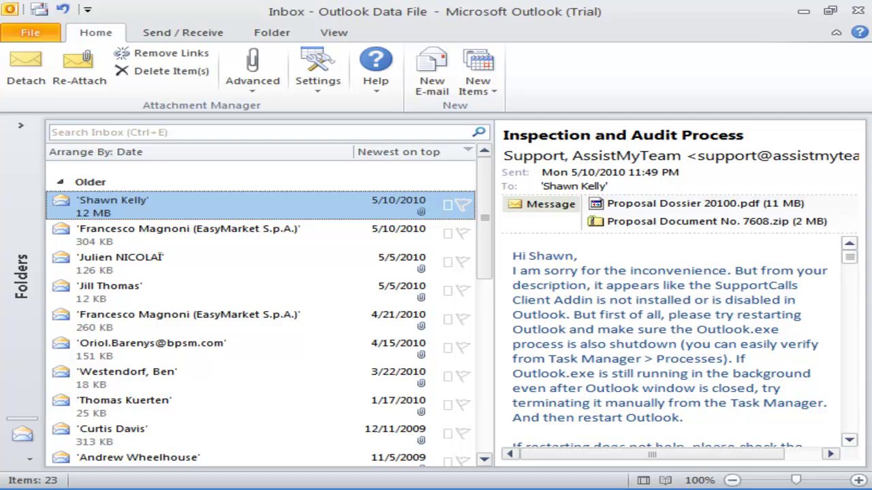
click(261, 78)
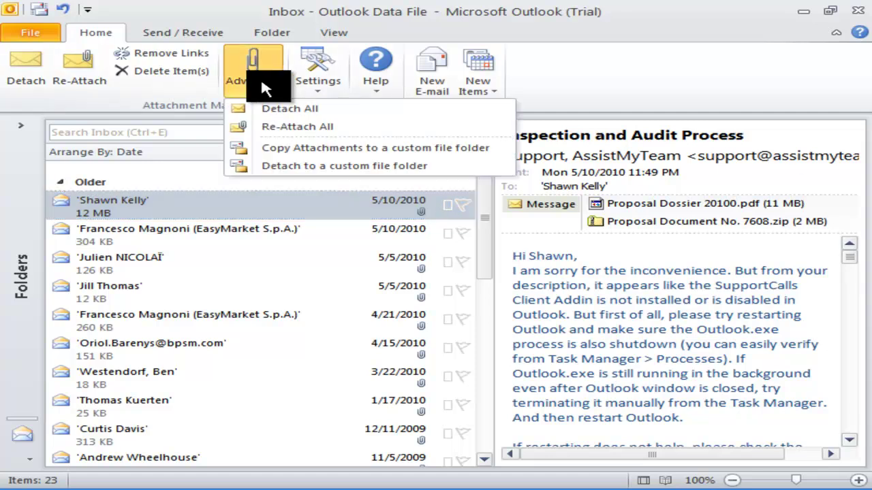
click(317, 153)
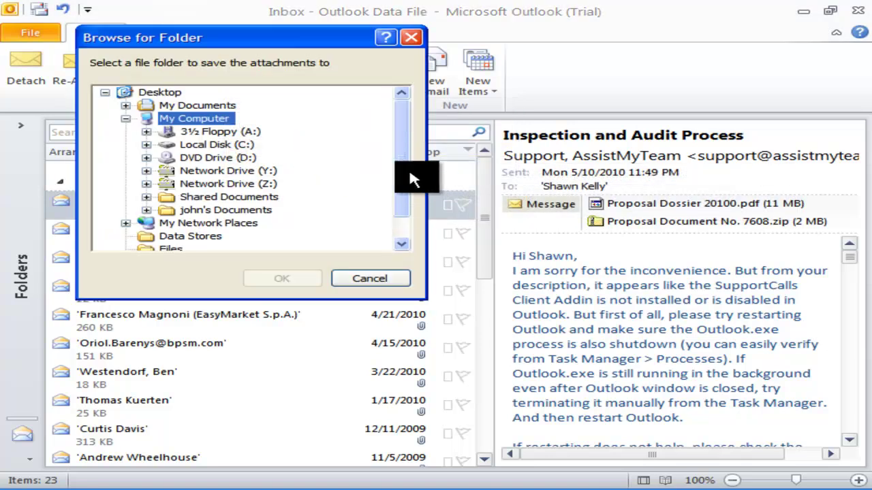
drag(408, 165, 404, 216)
click(179, 235)
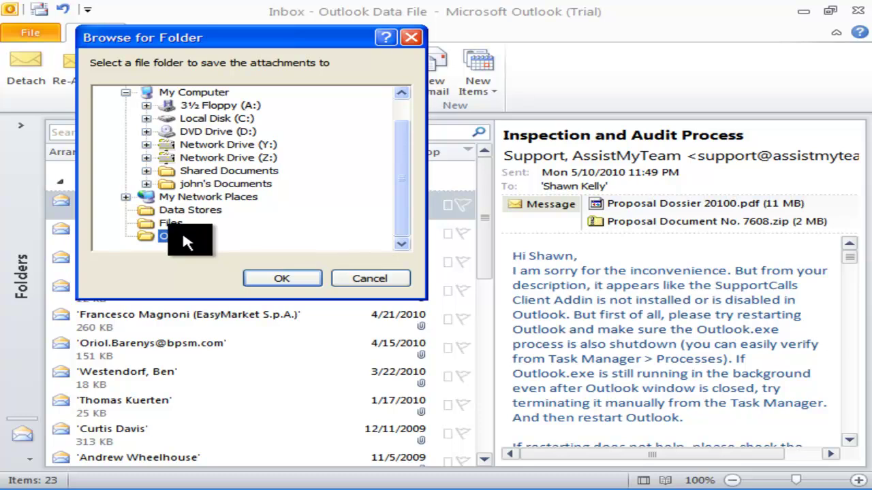
click(276, 270)
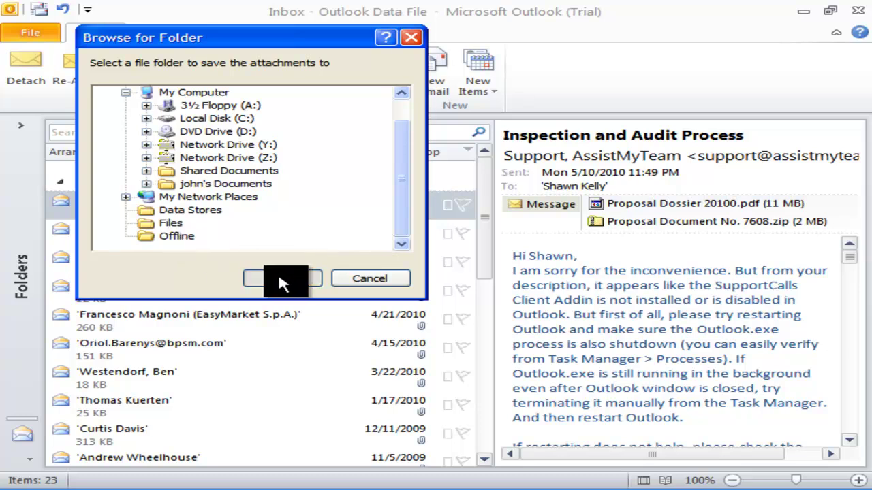
click(288, 273)
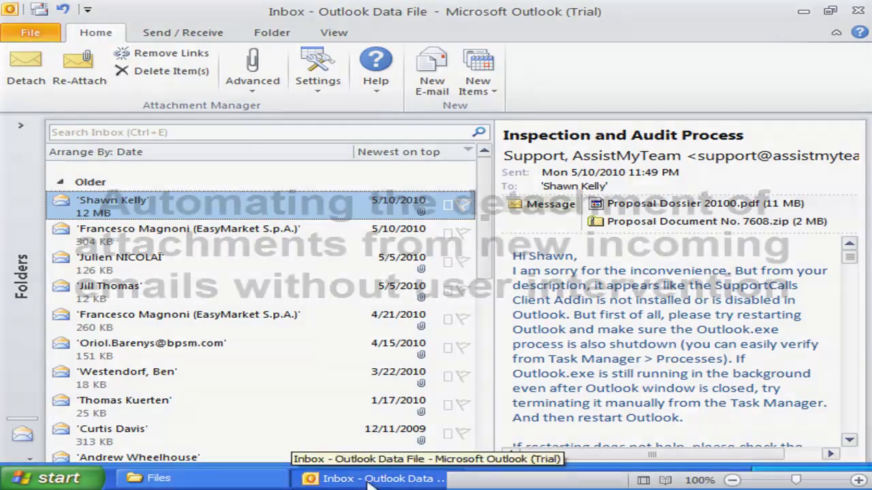
Check the desktop Offline folder, then open Support Requests in the AssistMyTeam Support mailbox.
click(368, 479)
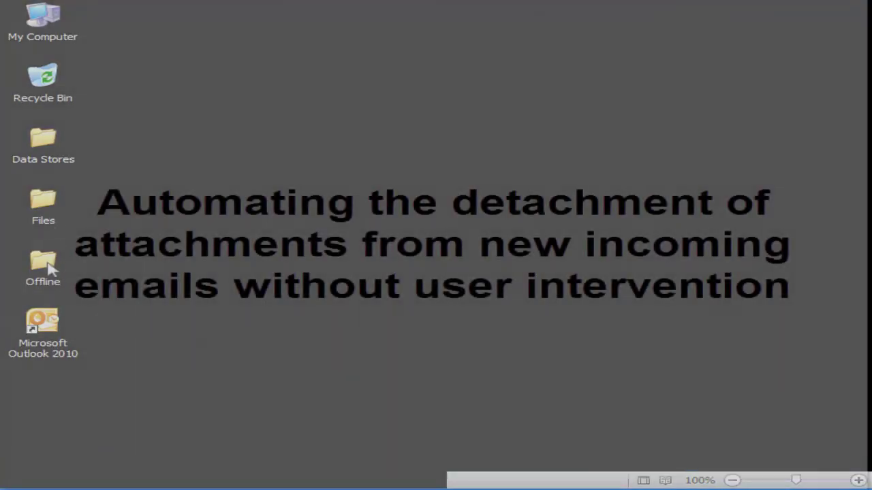
double_click(44, 262)
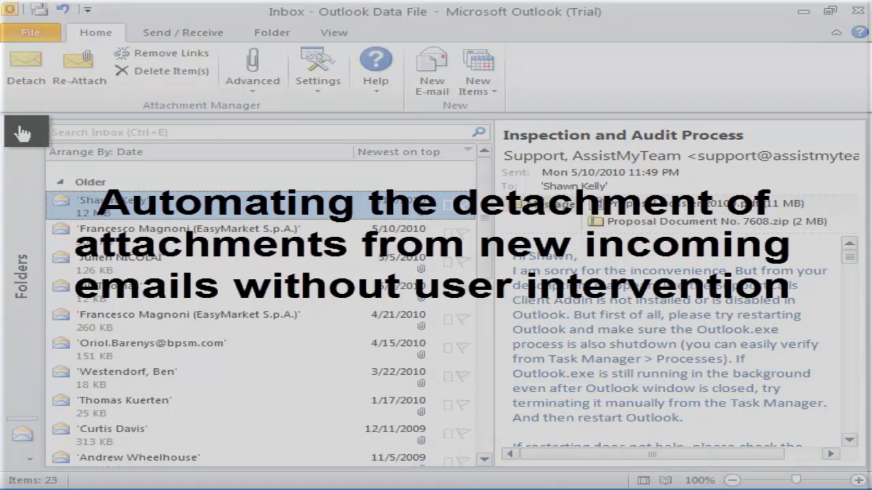
click(23, 132)
scroll(137, 286, down, 5)
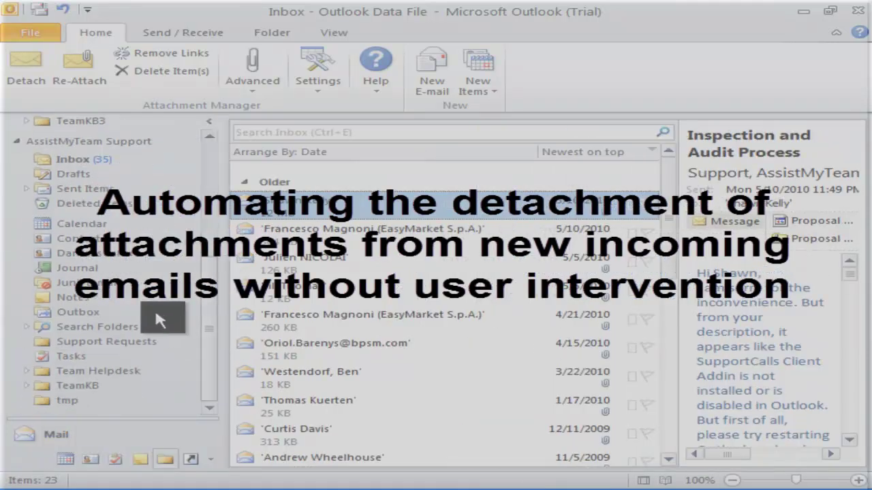
click(105, 340)
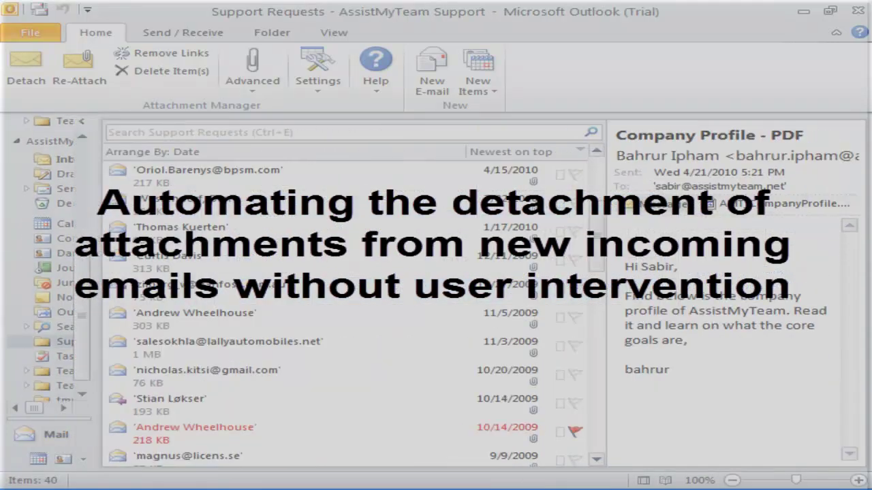
click(229, 213)
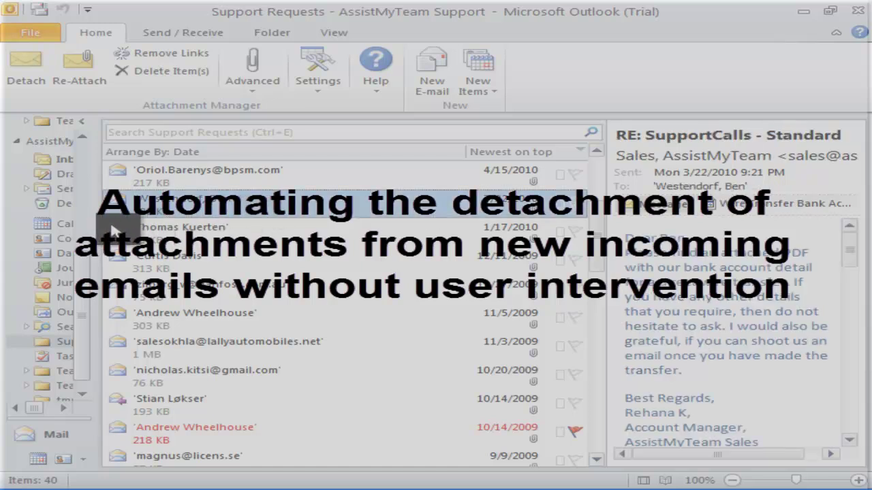
drag(103, 224, 153, 224)
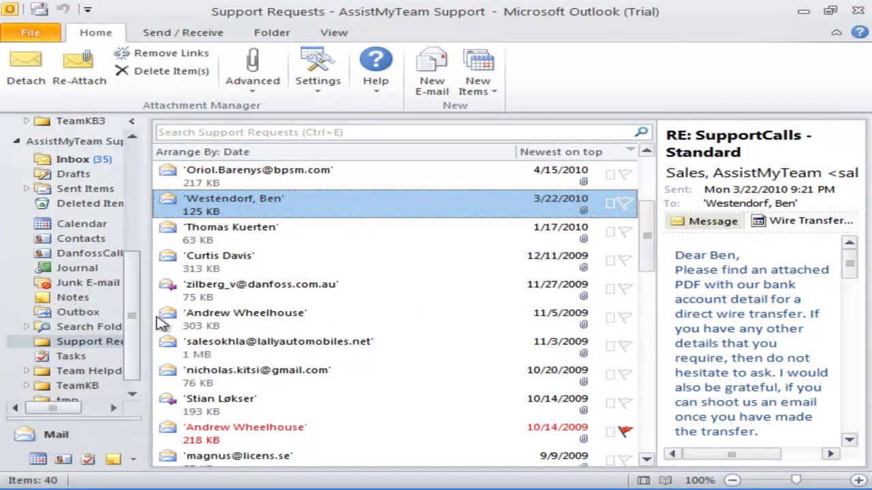
Widen the folder list, open Support Requests, and preview the 313 KB 12/11/2009 reply.
drag(148, 314, 181, 314)
click(137, 341)
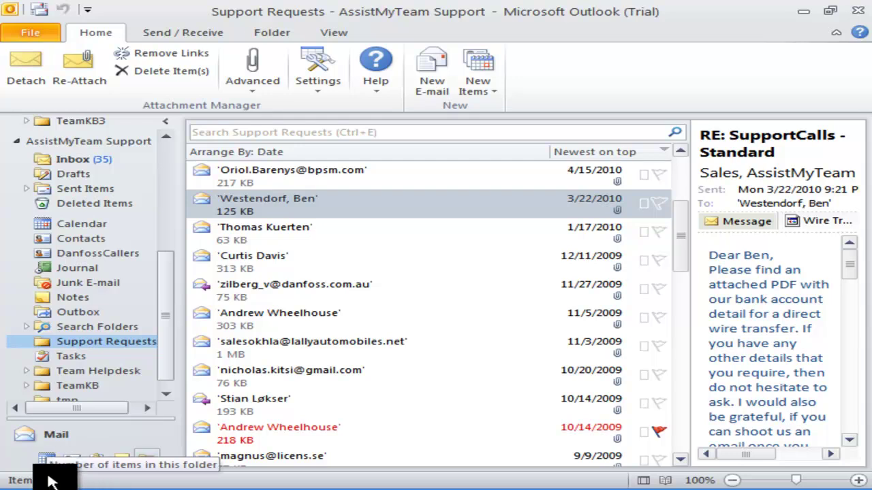
click(244, 229)
click(281, 264)
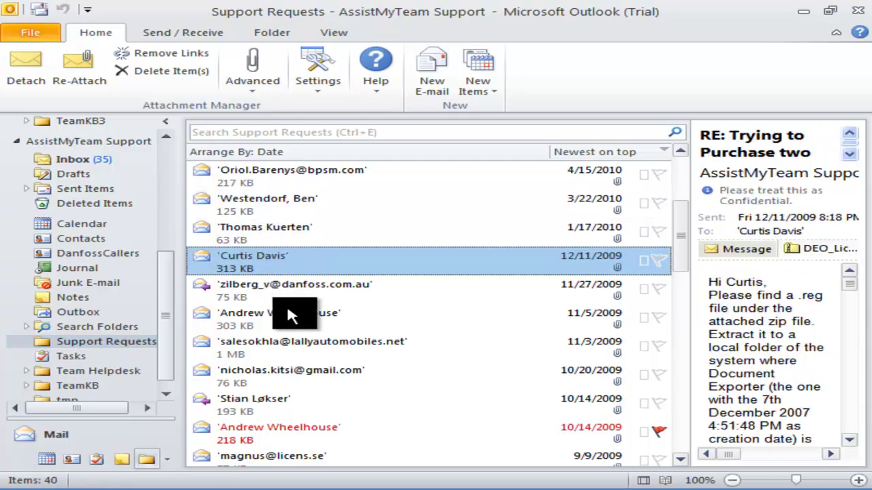
click(287, 302)
click(307, 270)
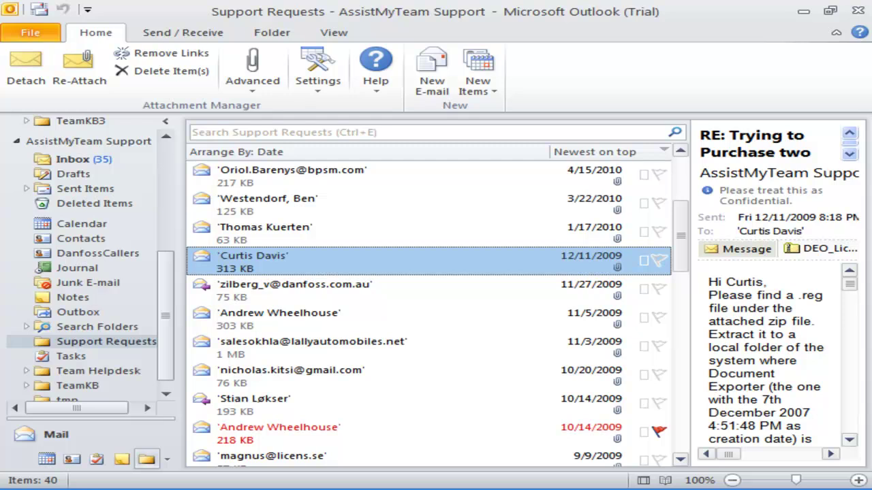
In Monitored Folders, choose Exchange Folder, pick AssistMyTeam Support\Support Requests, and add it to the list.
click(320, 85)
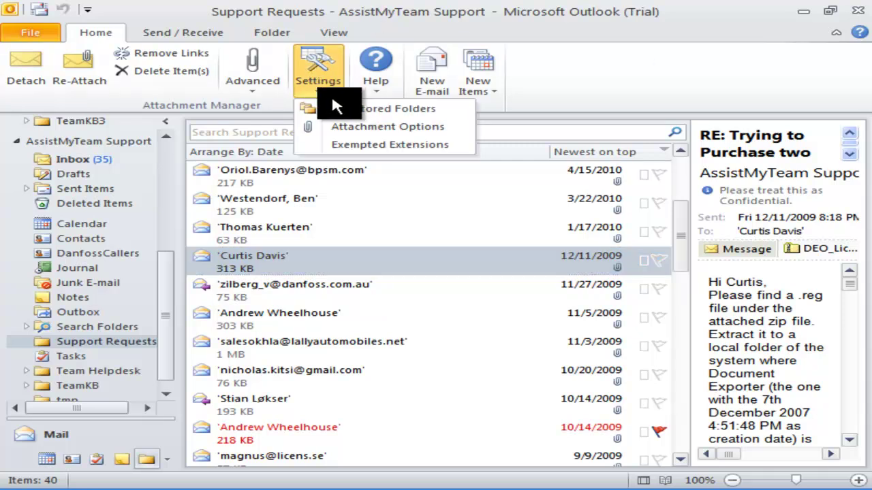
click(347, 114)
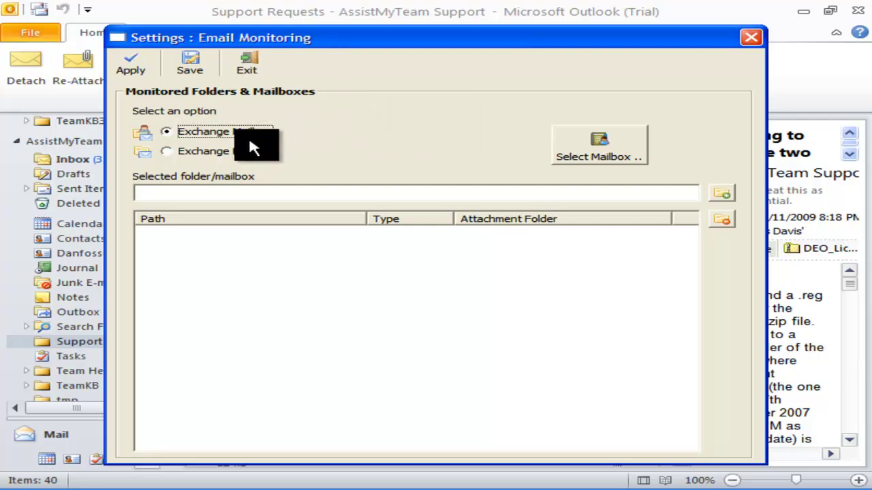
click(248, 155)
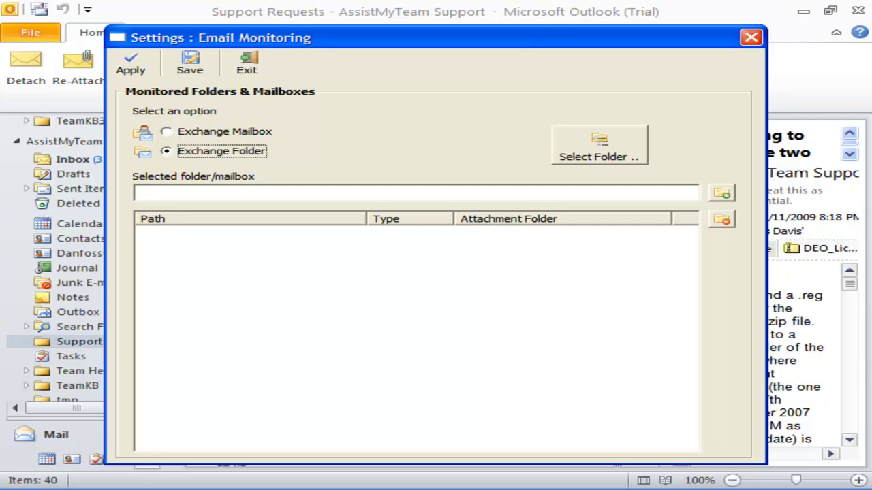
click(603, 146)
scroll(518, 313, down, 1)
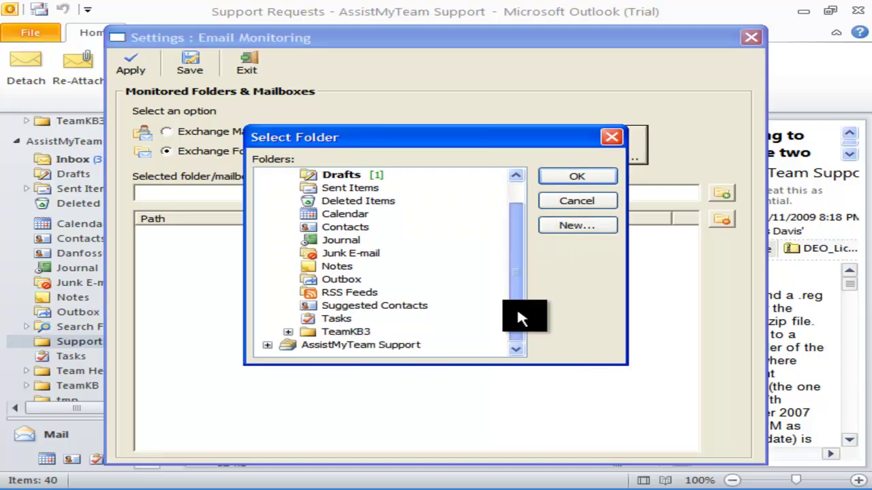
click(267, 344)
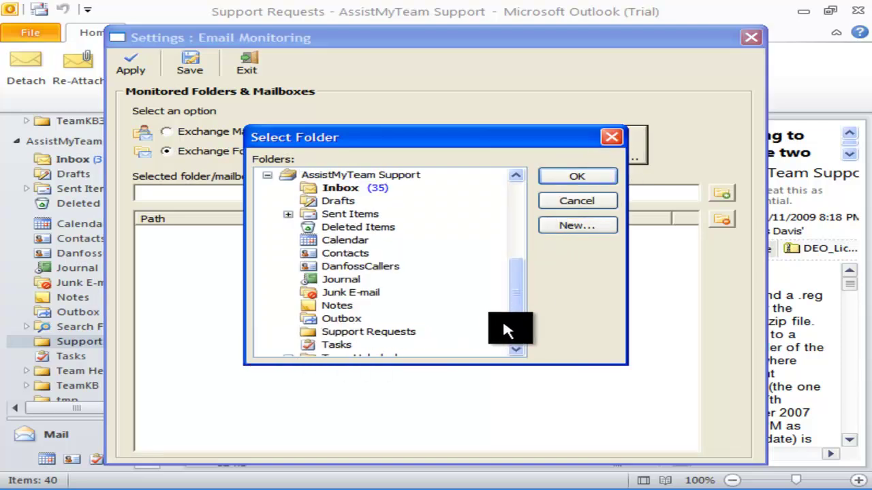
click(373, 332)
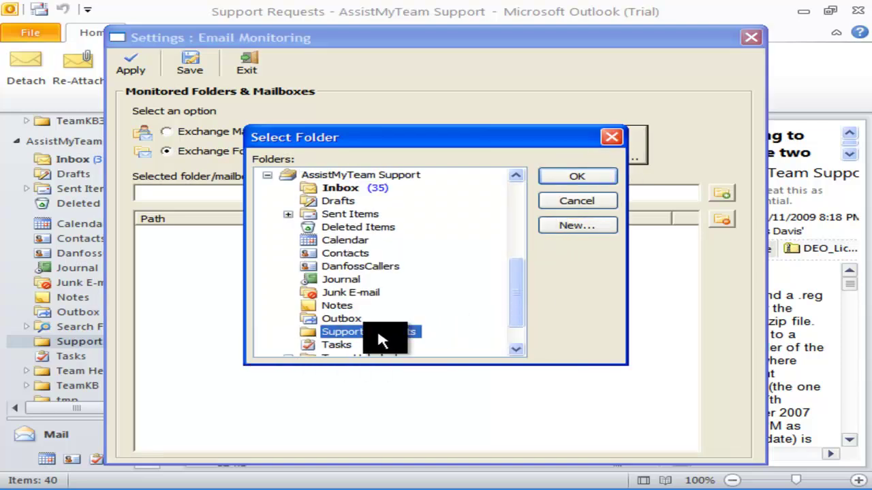
click(574, 178)
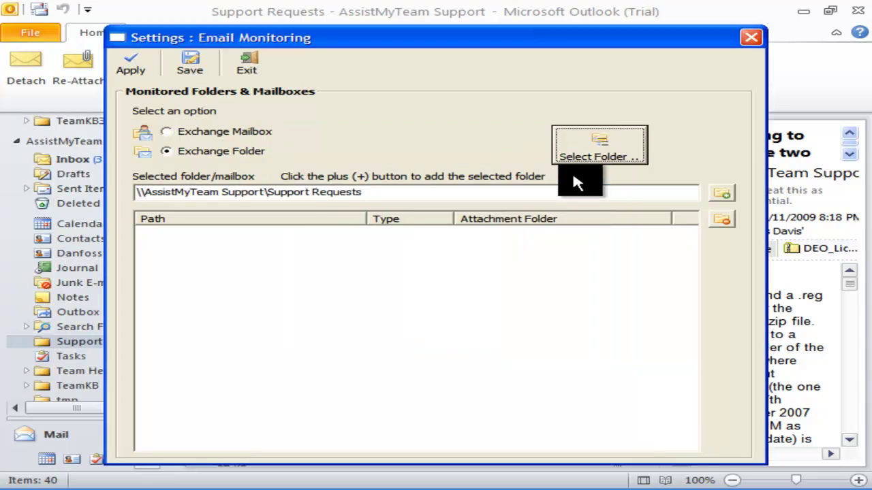
click(723, 193)
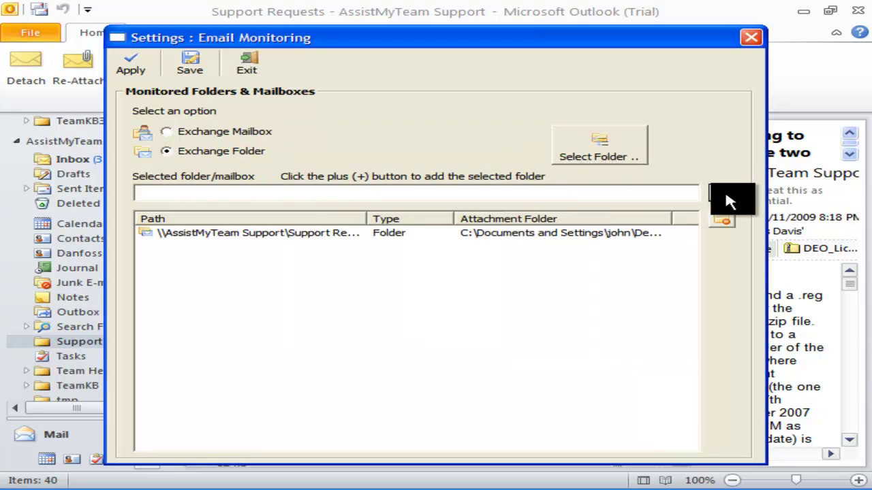
click(596, 232)
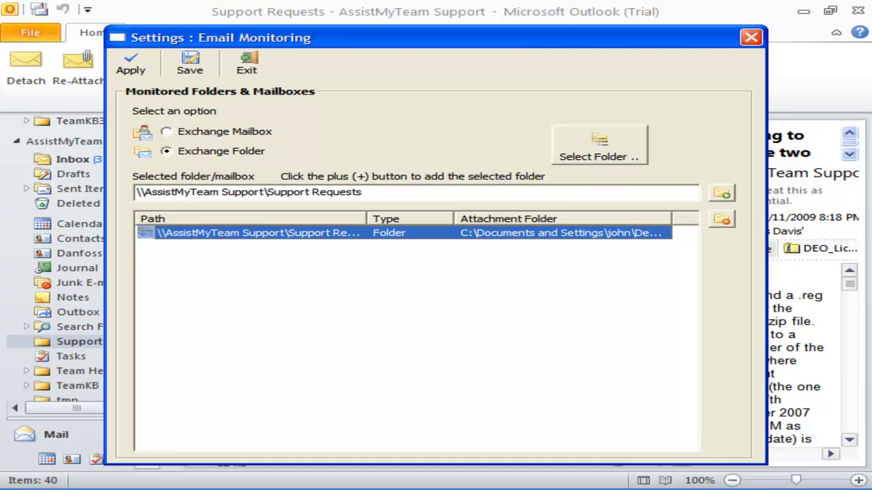
Save the monitoring settings and preview the processed 11/27/2009 and 1/17/2010 messages.
click(196, 58)
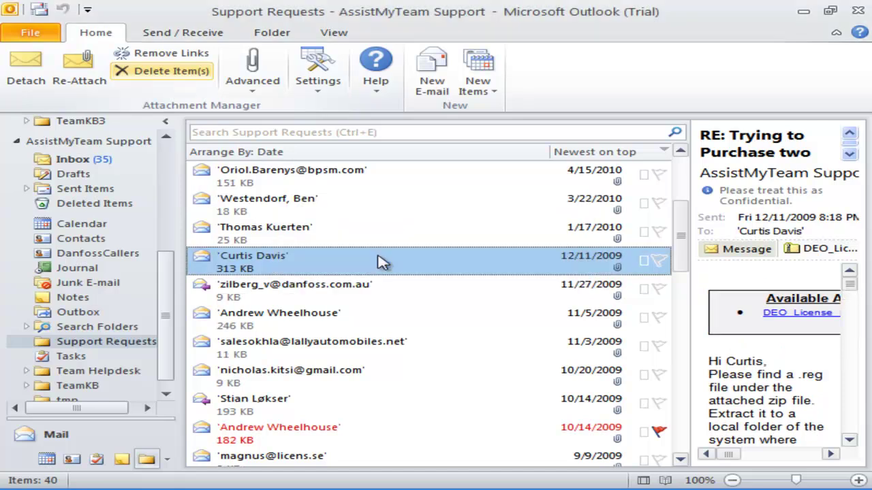
click(423, 289)
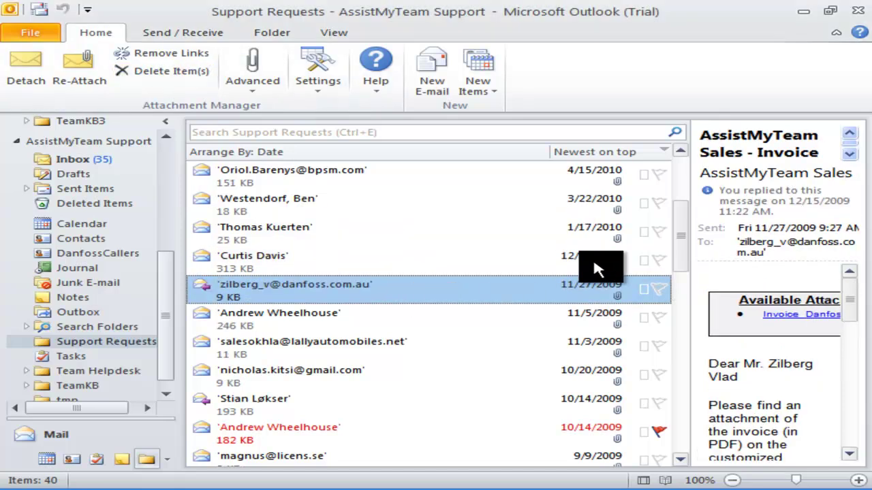
drag(685, 250, 637, 250)
click(336, 230)
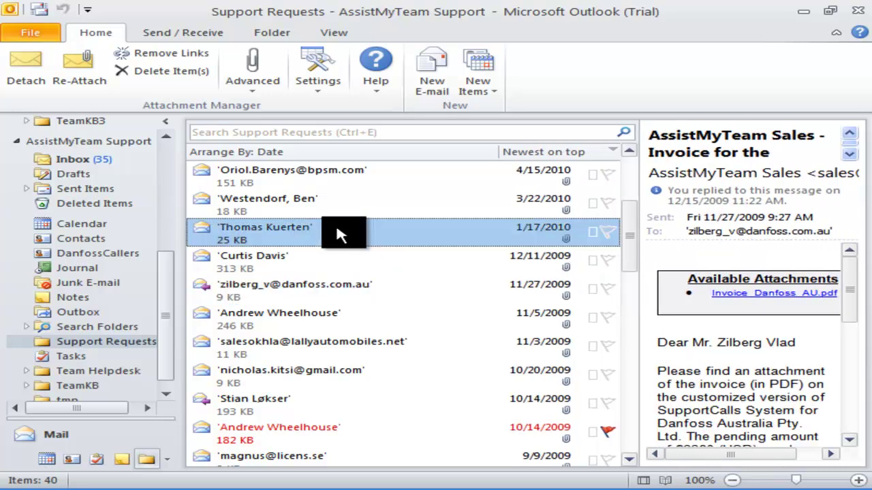
Check Support Requests messages from 3/22/2010 back to 7/29/2009 for Available Attachments links, then return to Inbox.
click(165, 120)
click(185, 203)
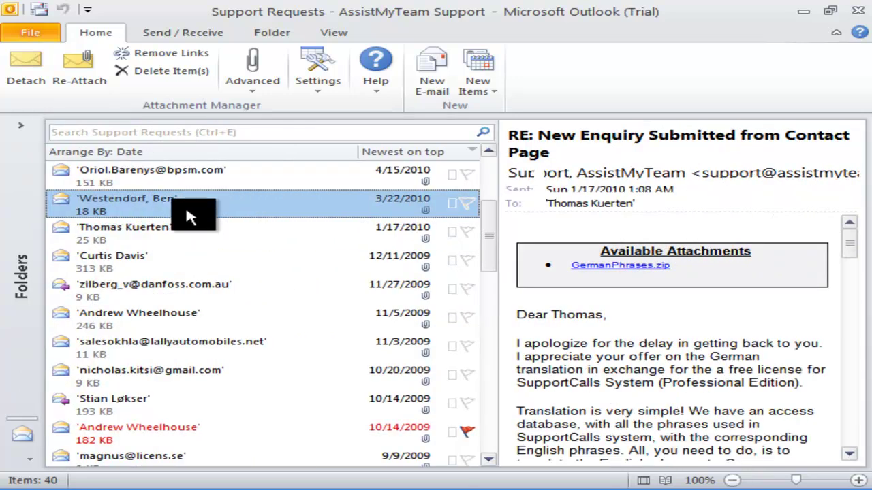
click(186, 287)
click(188, 319)
scroll(188, 326, down, 3)
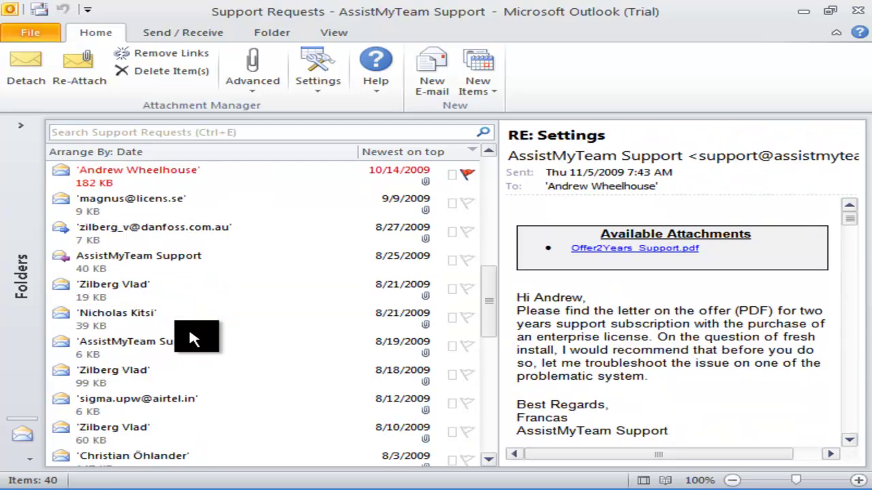
scroll(188, 326, down, 2)
click(188, 325)
click(192, 346)
click(195, 366)
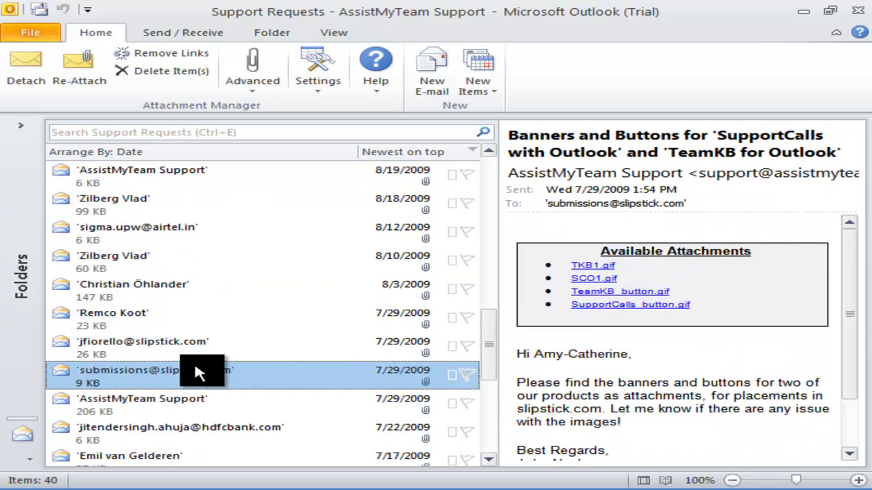
scroll(199, 357, up, 3)
click(20, 126)
Move the seven Inbox messages from 5/10/2010 through 3/22/2010 into Support Requests.
click(67, 142)
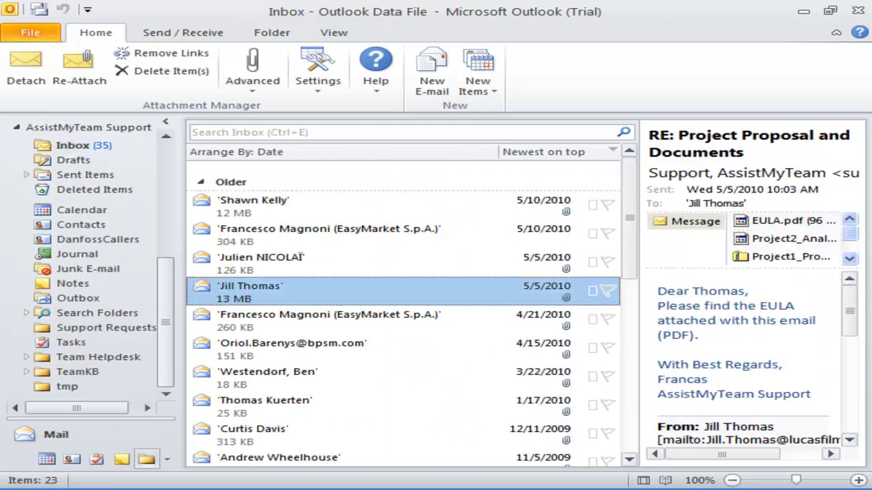
click(448, 201)
key(shift+Down)
key(shift+Down)
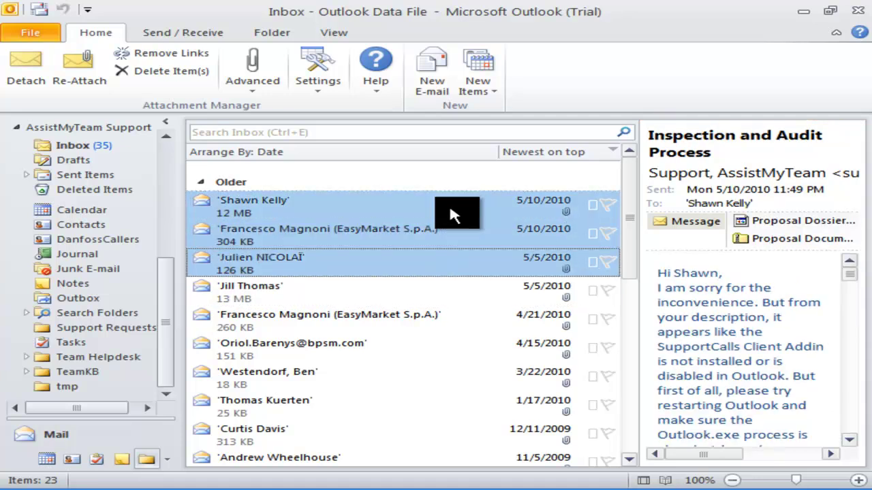
key(shift+Down)
key(shift+Down)
key(shift+Down)
key(shift+Down)
drag(448, 202, 97, 327)
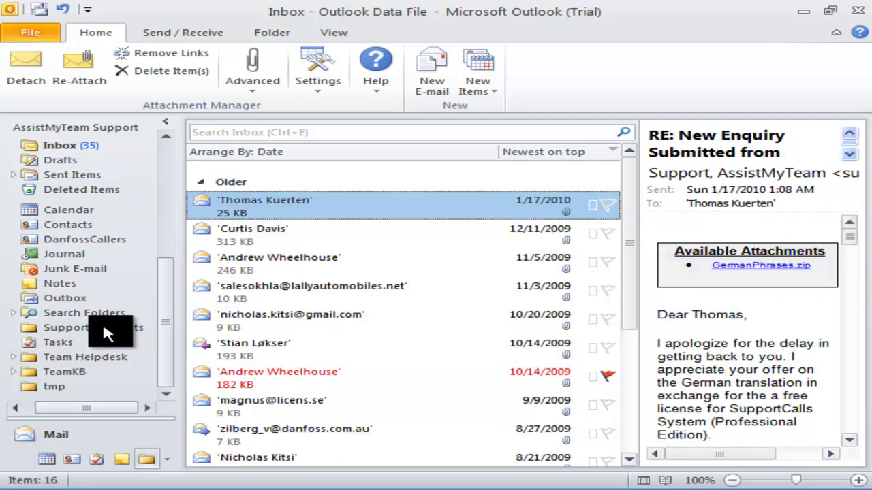
Review the moved Inspection and Audit Process and 5/5/2010 offer-document messages in Support Requests.
click(104, 328)
scroll(369, 253, up, 5)
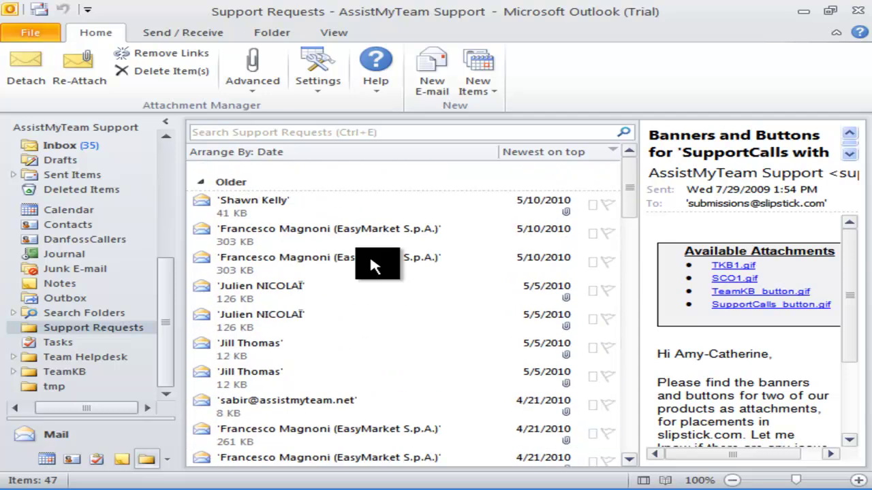
click(325, 201)
drag(639, 223, 585, 224)
click(436, 292)
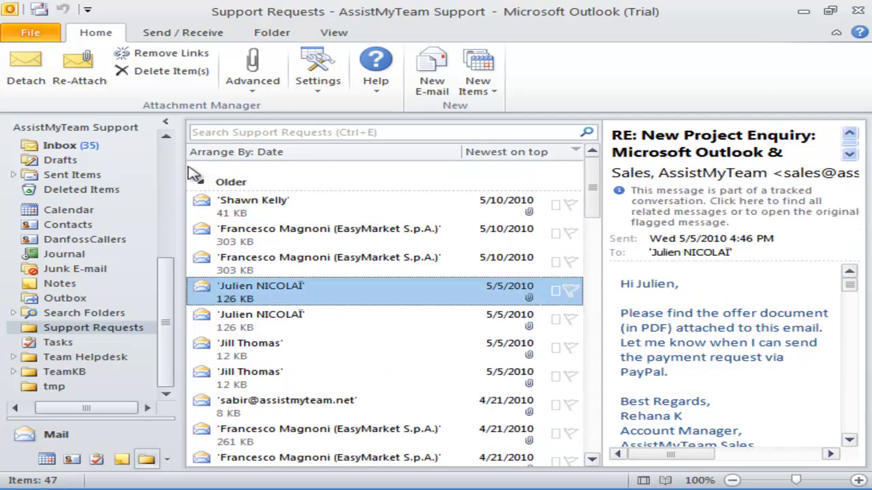
Open the Outlook Data File's Sent Items and preview the 7/17, 7/15, 7/1 and 6/5/2009 messages.
click(171, 145)
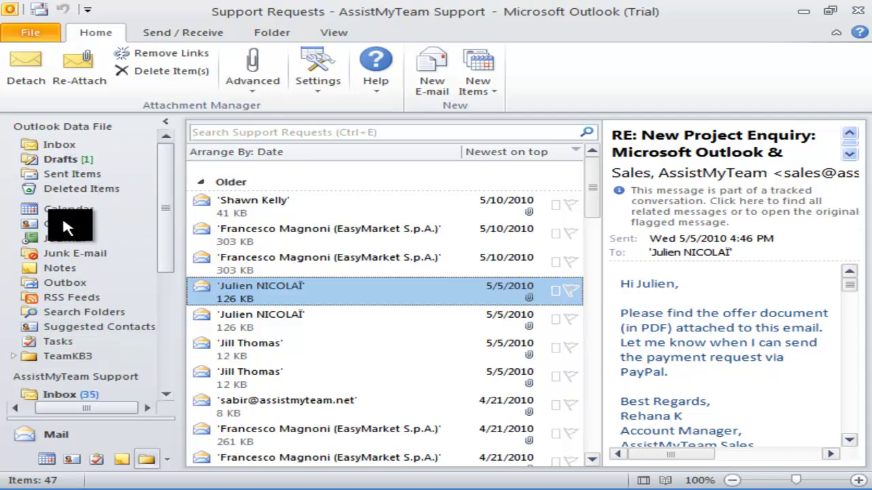
click(65, 175)
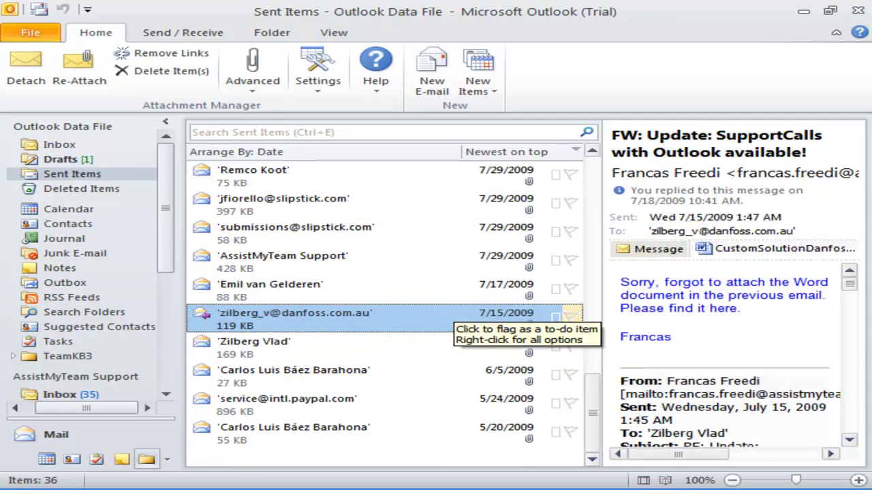
click(300, 286)
click(302, 317)
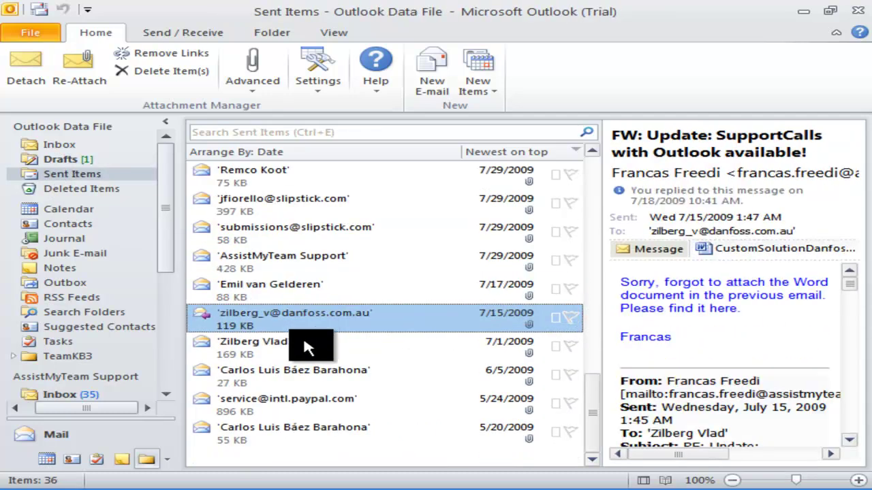
click(302, 335)
click(304, 372)
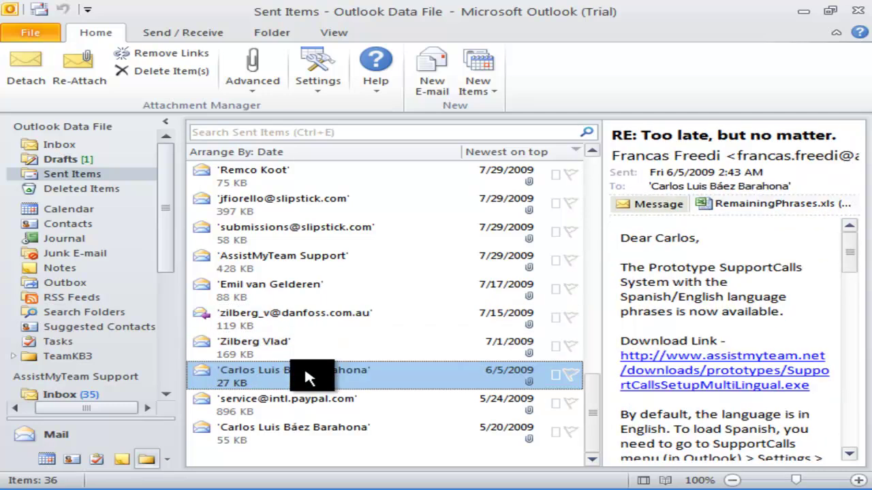
click(304, 344)
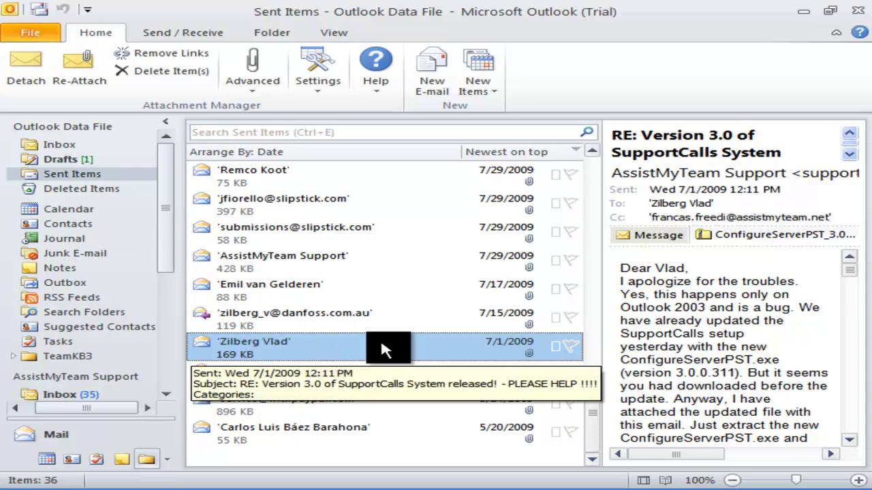
click(312, 81)
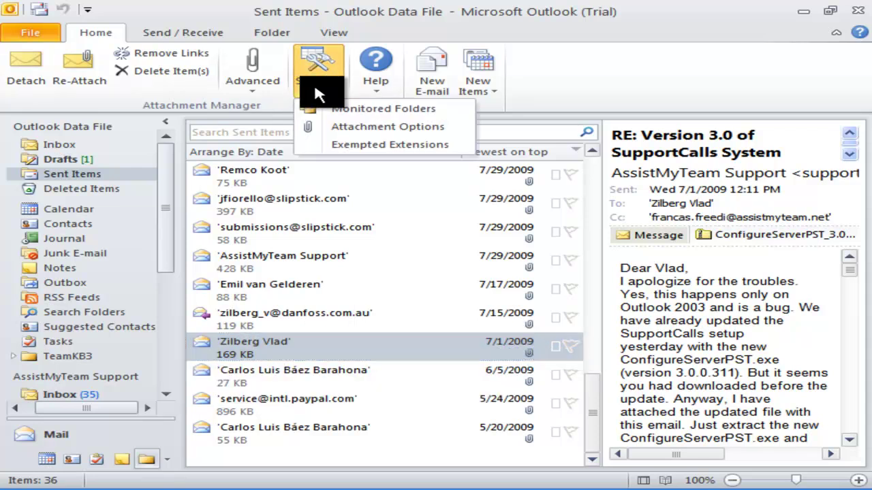
In Attachment Options, enable 'Automatically detach all attachments in Sent Items folder' and save.
click(363, 127)
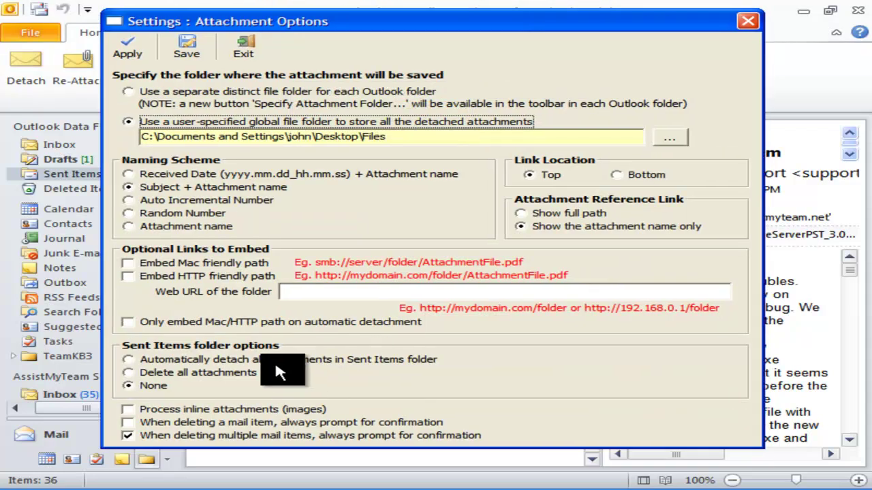
click(185, 359)
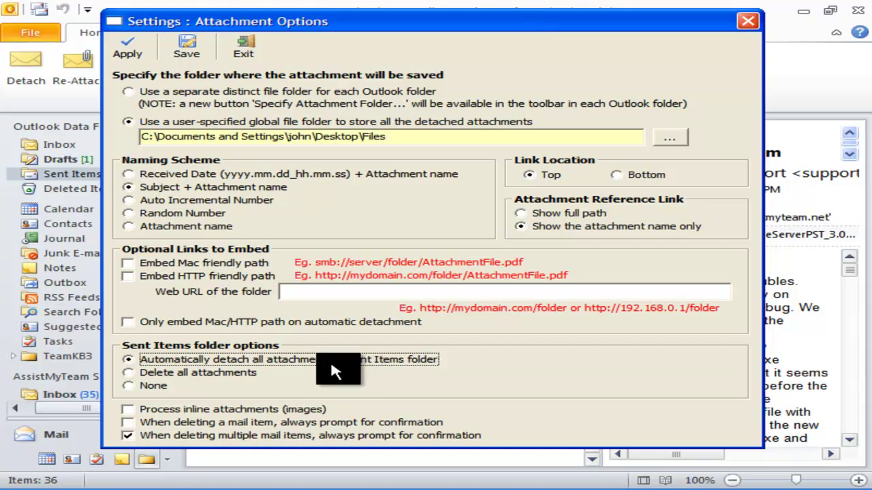
click(187, 52)
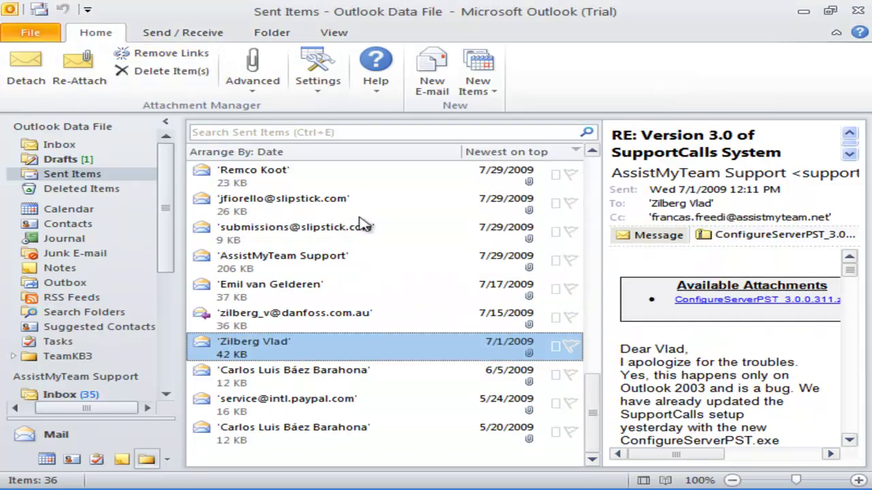
Check the Sent Items messages from 7/29 to 6/5/2009, now 206, 37, 36 and 42 KB, for attachment links.
click(353, 260)
click(368, 291)
click(370, 315)
click(371, 342)
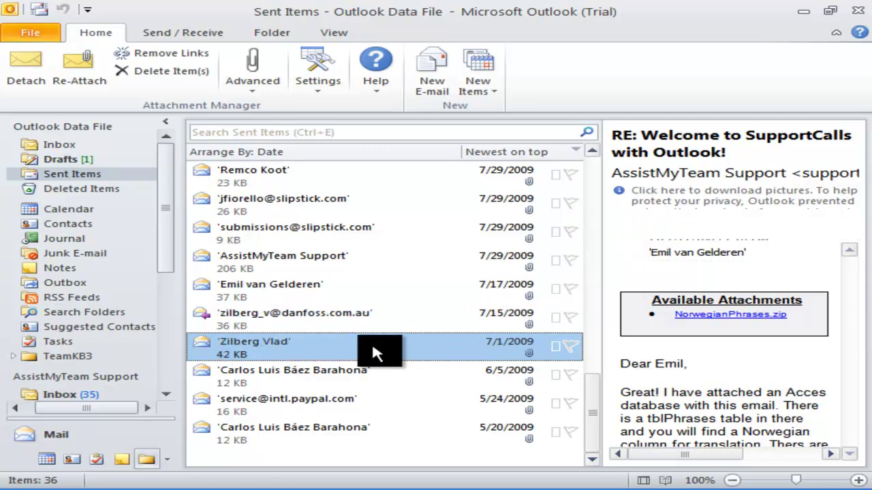
click(374, 372)
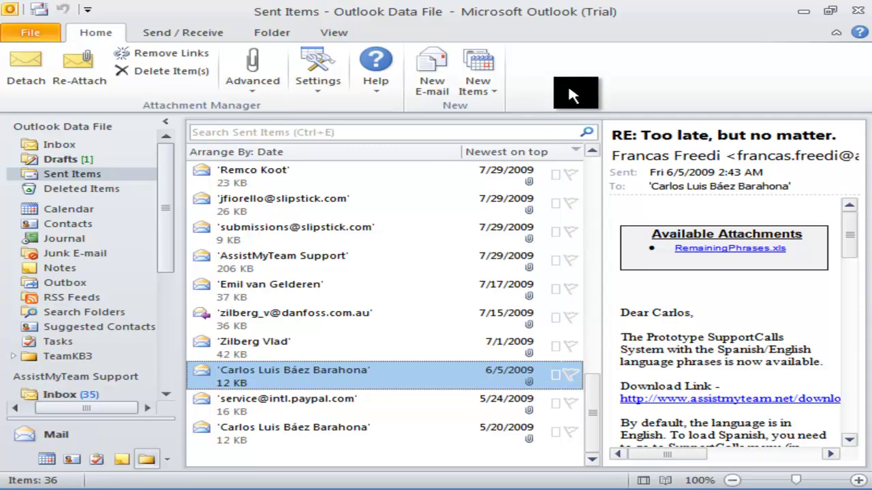
Enter 'odt, msg, txt' as the exempted extensions and save.
click(318, 82)
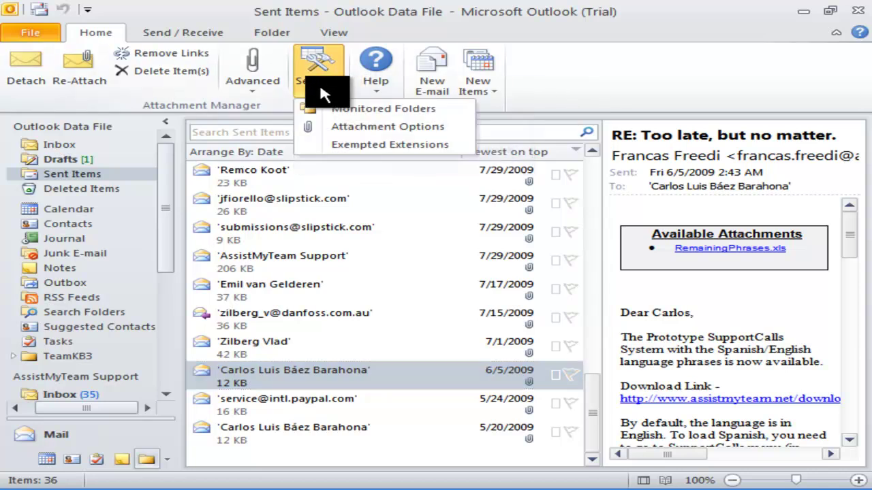
click(368, 144)
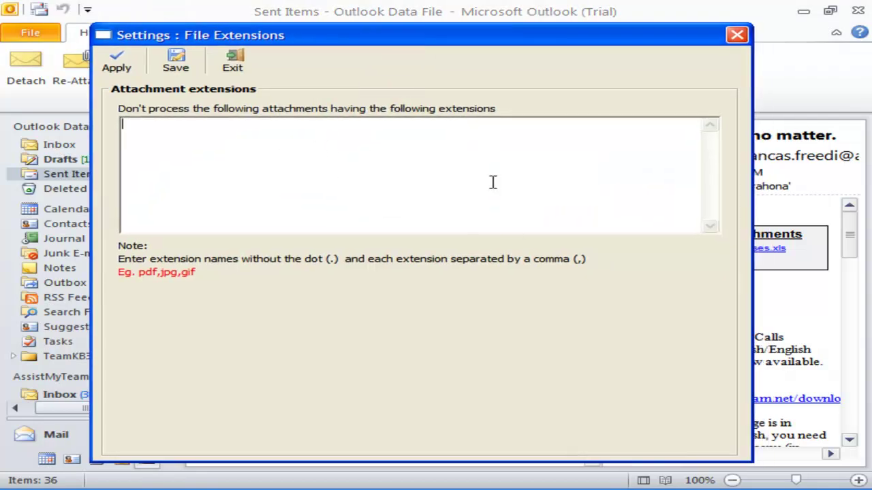
text(odt, msg)
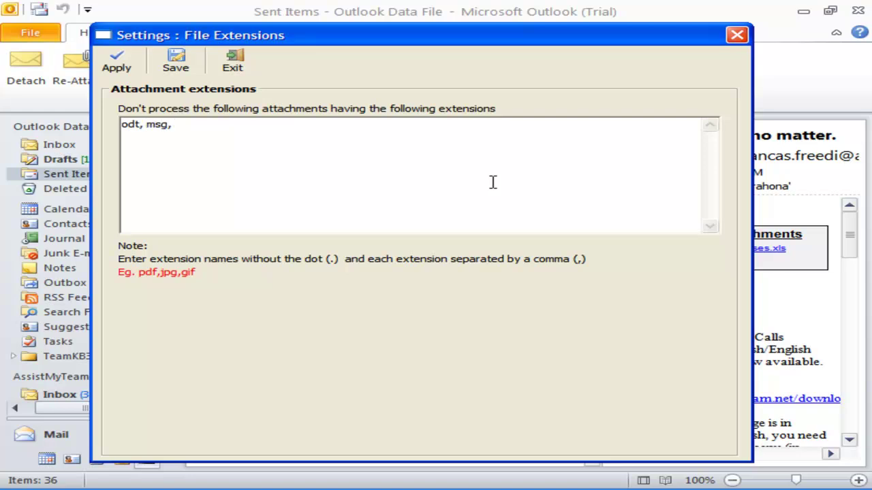
text(, txt)
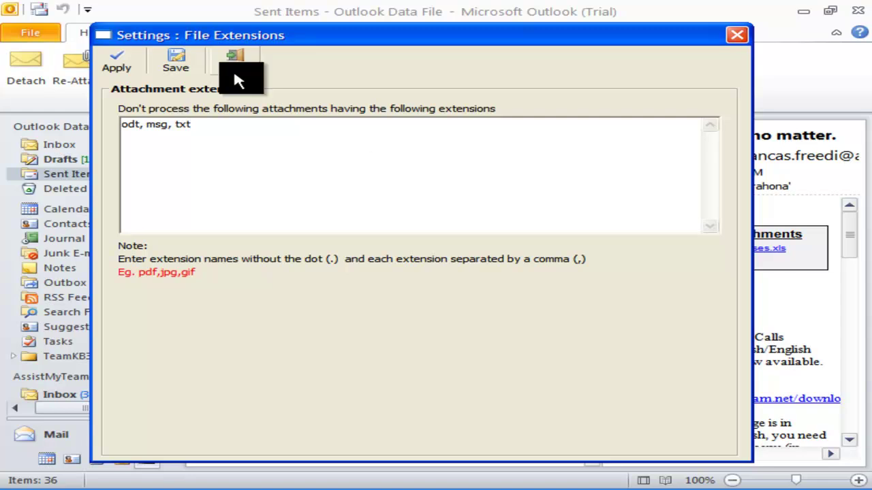
click(186, 58)
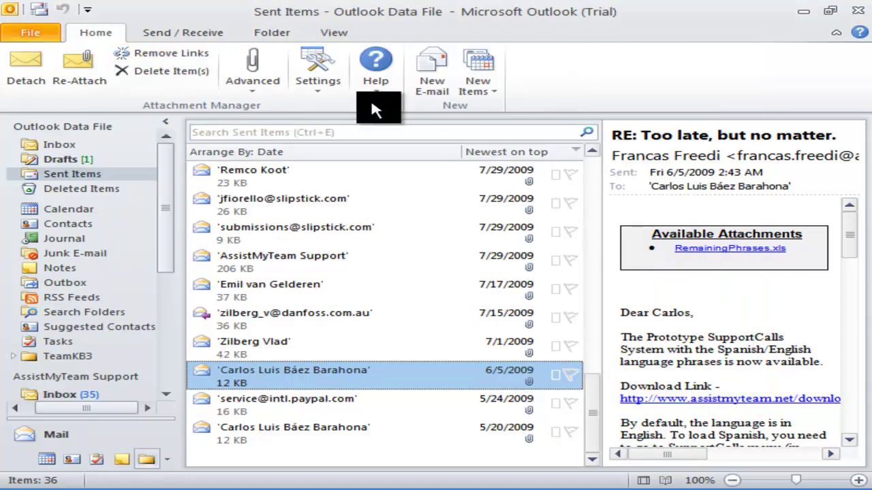
Reopen Attachment Options and shift its window slightly up-left to review the Sent Items auto-detach setting.
click(315, 75)
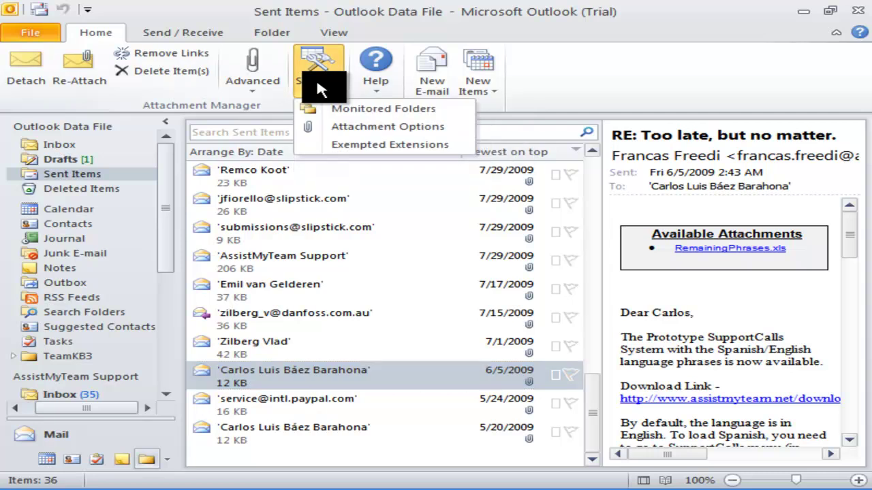
click(362, 126)
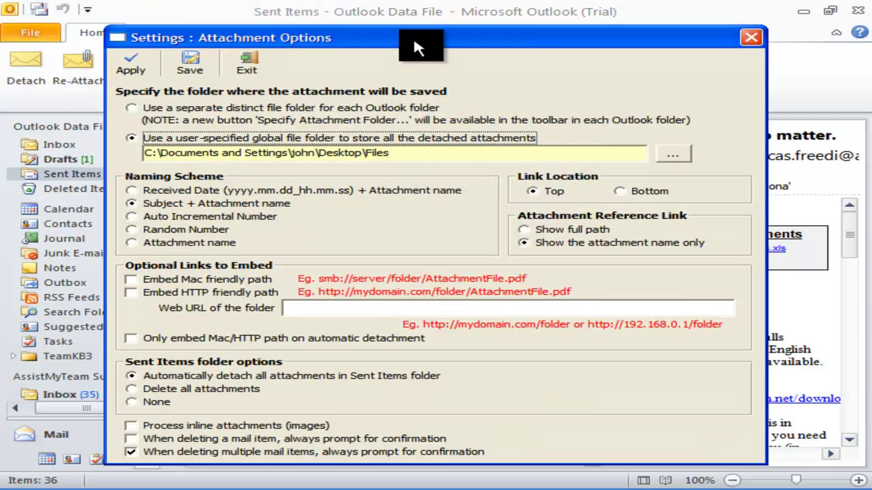
drag(414, 42, 406, 30)
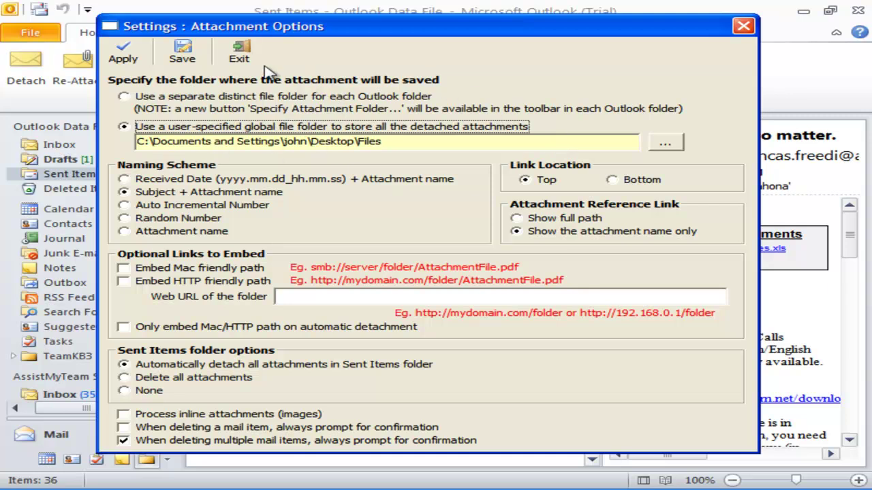
Exit Attachment Options without changes and click into the 12 KB reply in the Reading Pane.
click(244, 53)
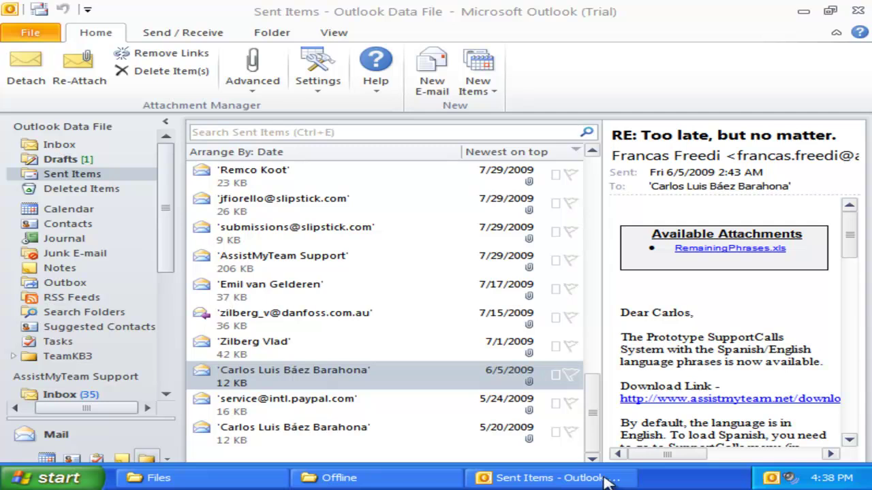
click(655, 310)
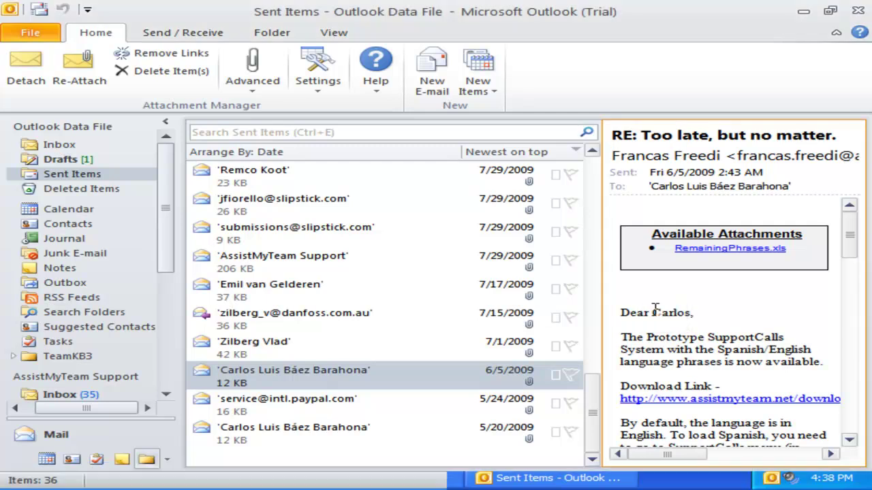